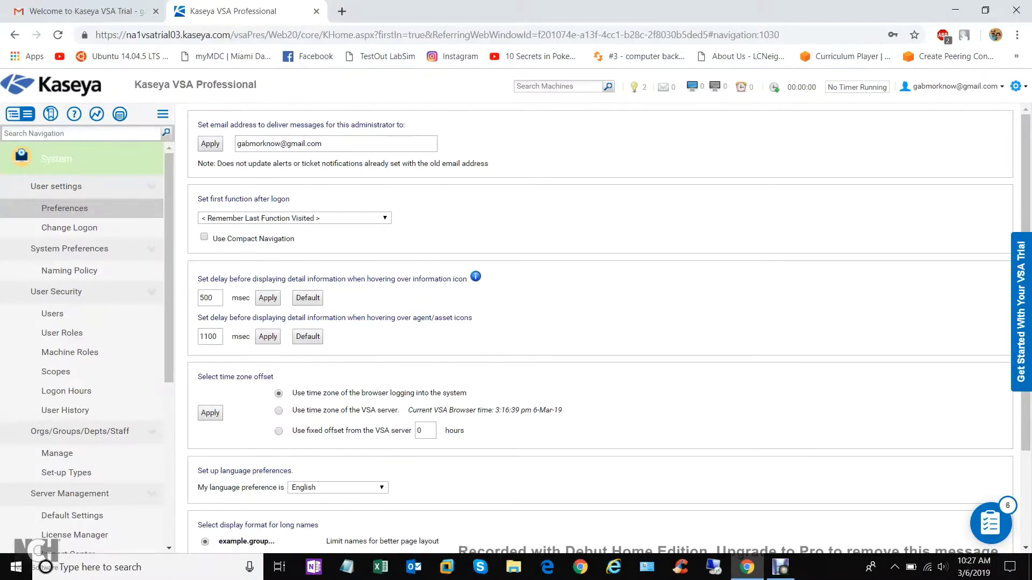
Enable renaming by Connection Gateway match in Naming Policy, then go to the Users list
scroll(609, 323, "down", 3)
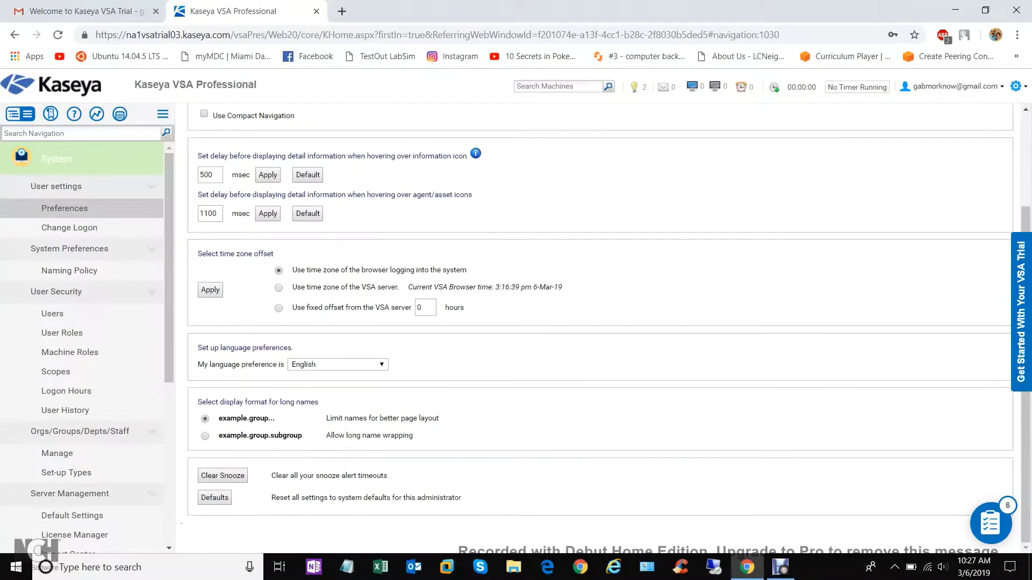
left_click(69, 270)
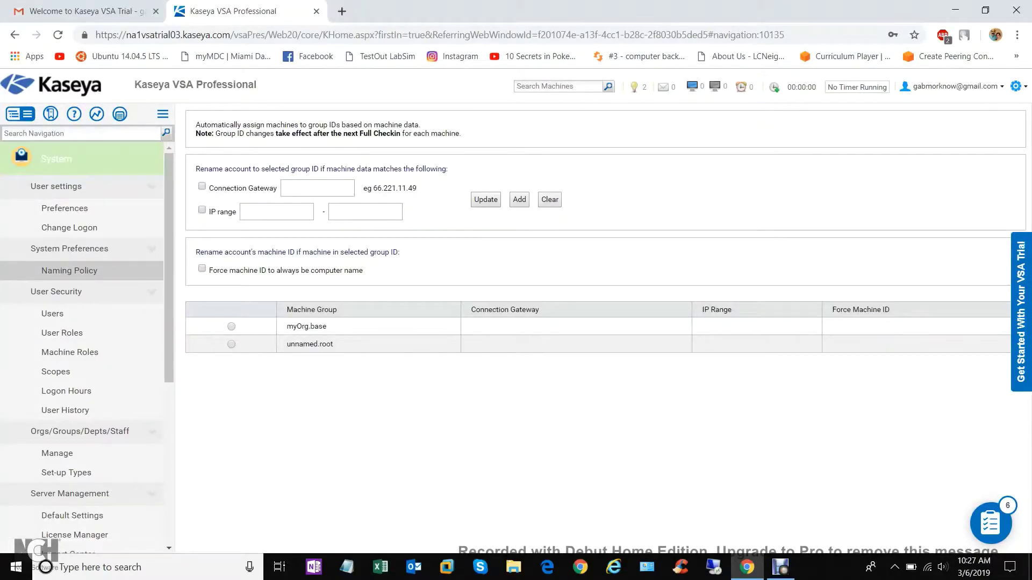
left_click(317, 188)
left_click(86, 315)
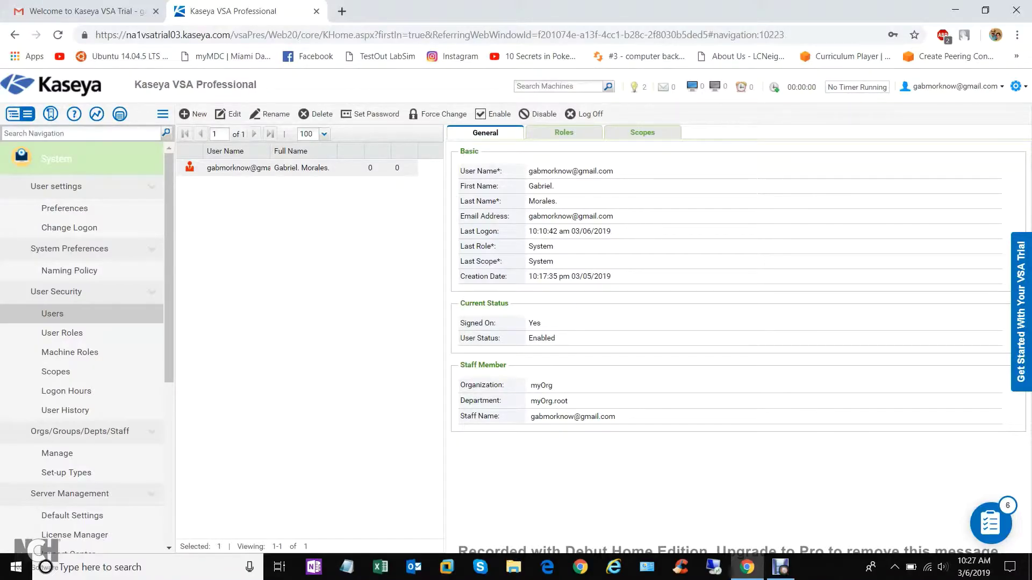
Start a new user with the user's e-mail address, KB Admin initial role and System scope
left_click(194, 114)
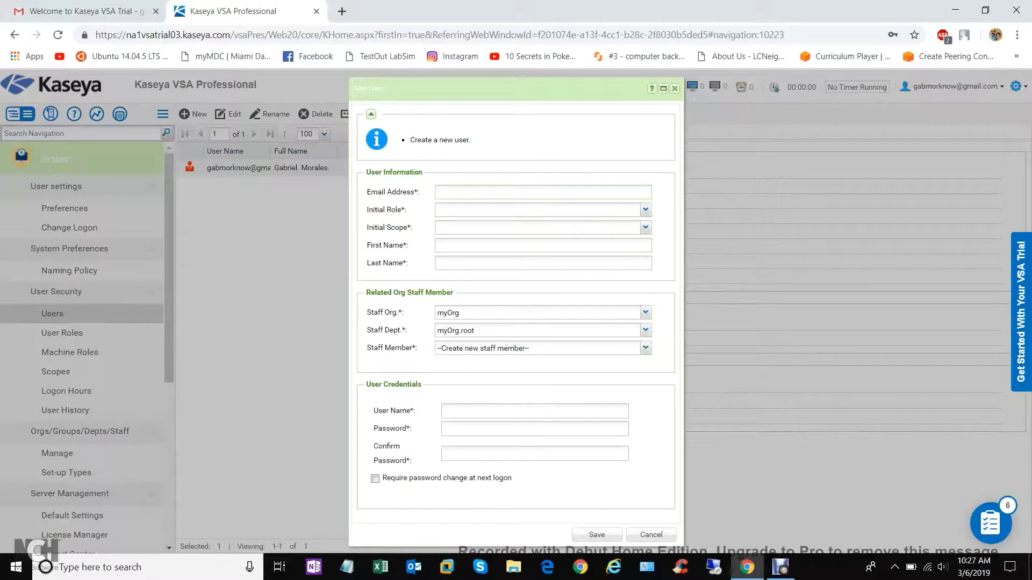
left_click(645, 209)
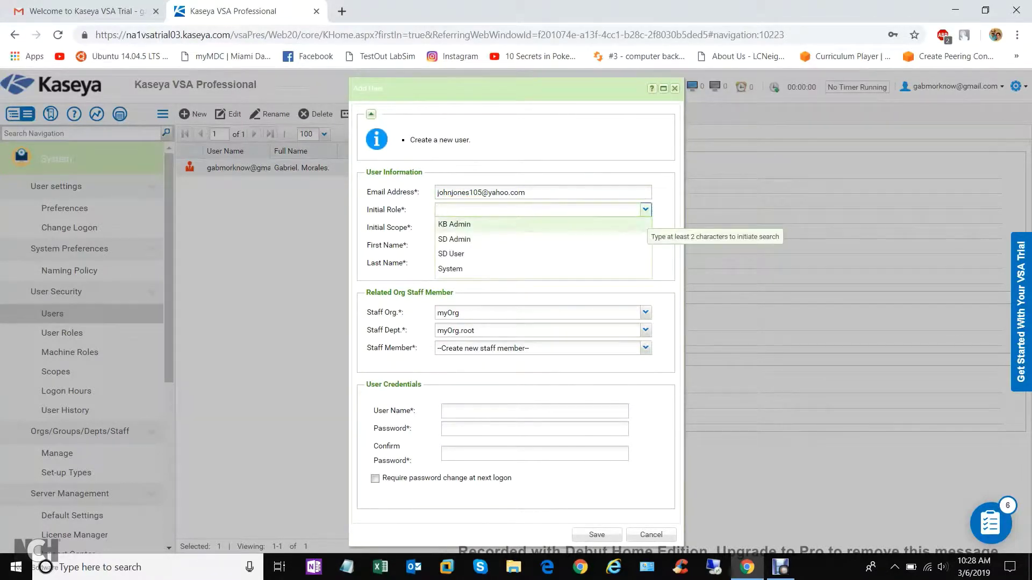
key("Up")
key("Return")
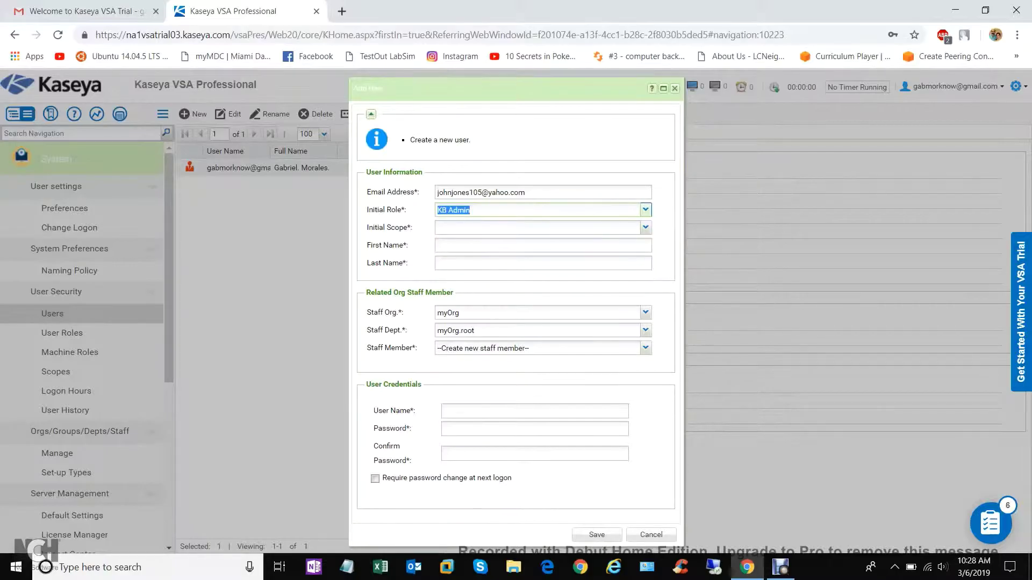
key("Tab")
key("Down")
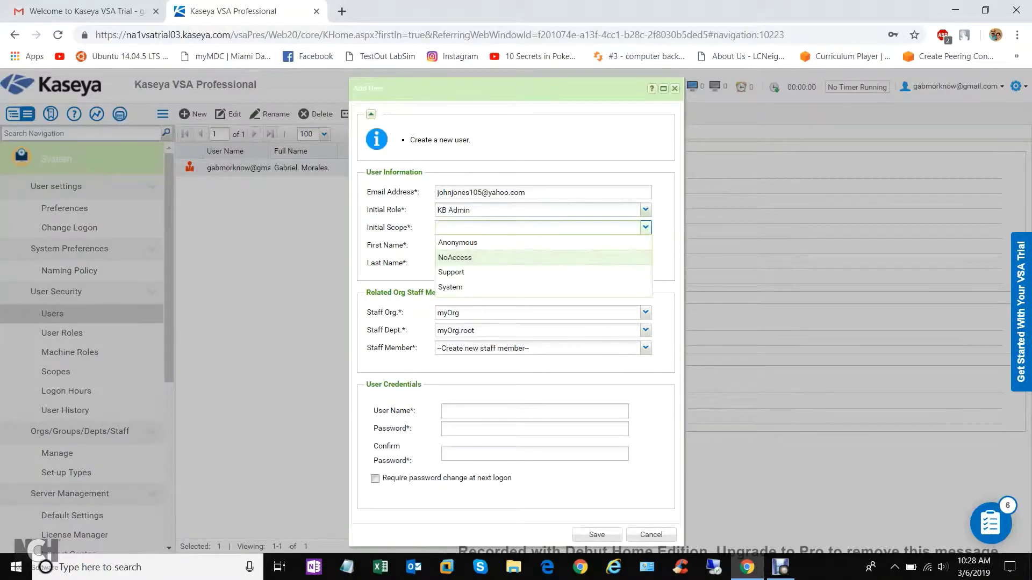
key("Down")
key("Down")
key("Up")
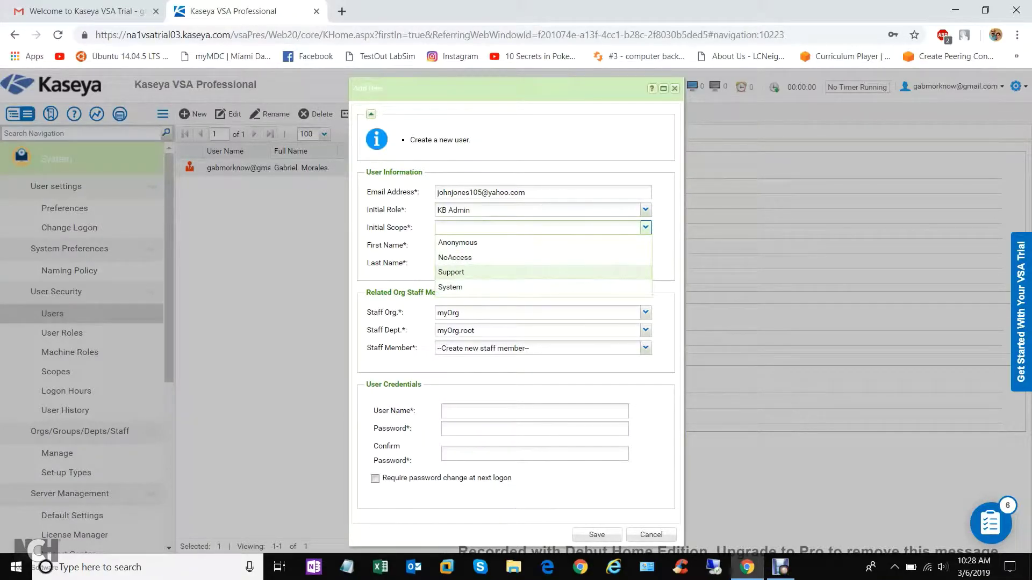
key("Up")
key("Up")
key("Down")
key("Down")
key("Down")
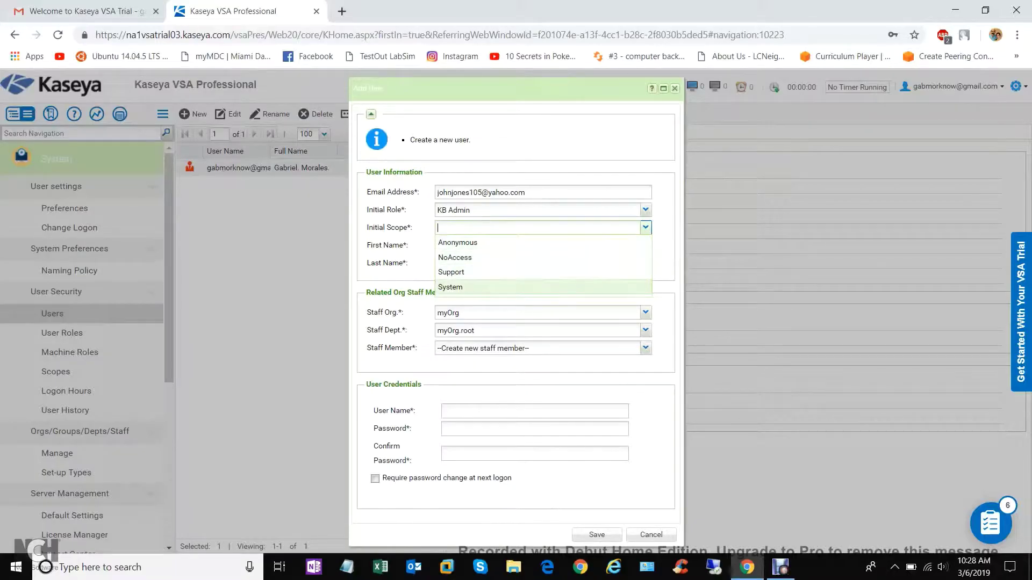
key("Return")
Fill in the user's first and last name and begin entering the login user name
key("Tab")
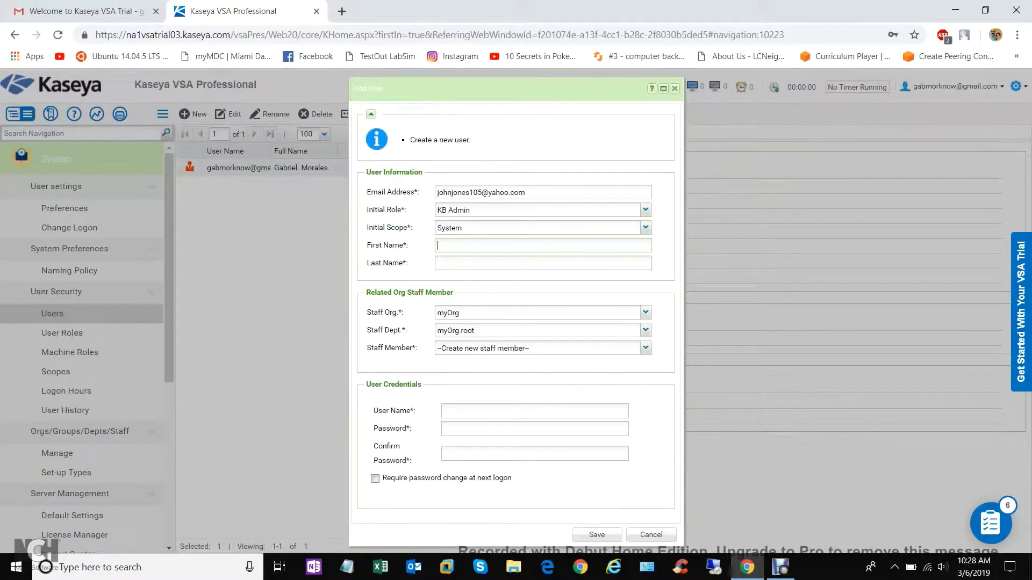
key("Tab")
left_click(535, 411)
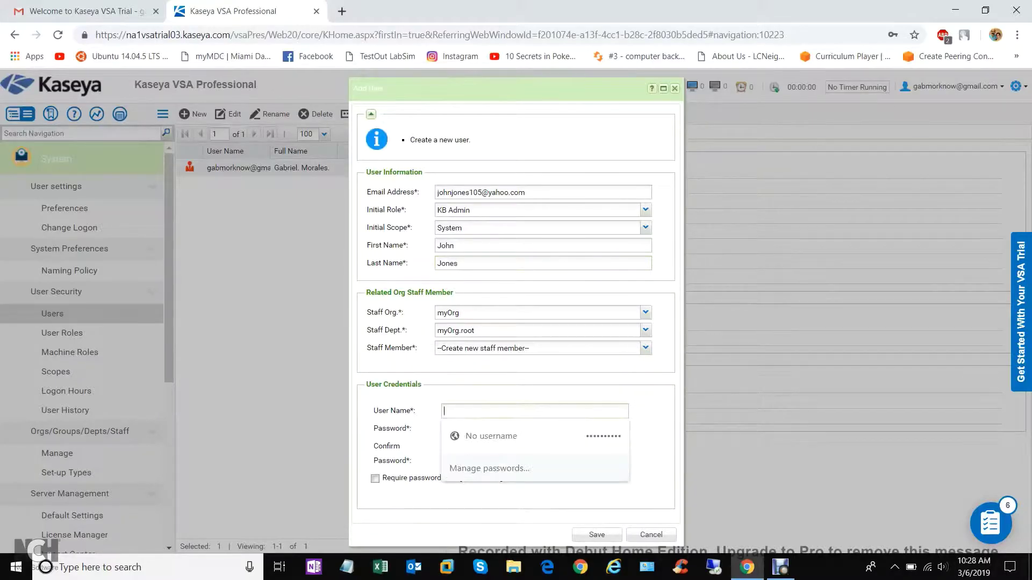
key("Escape")
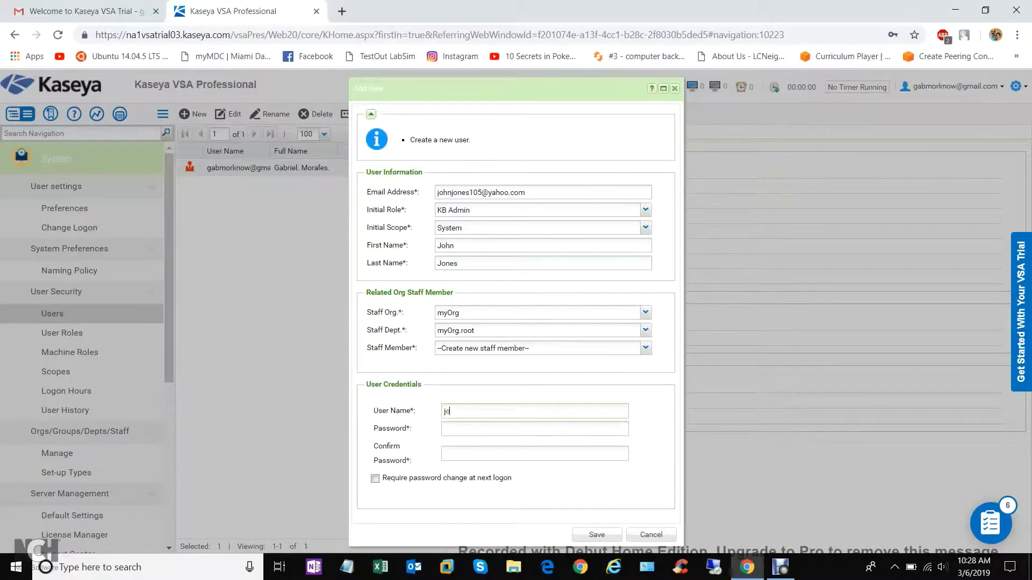
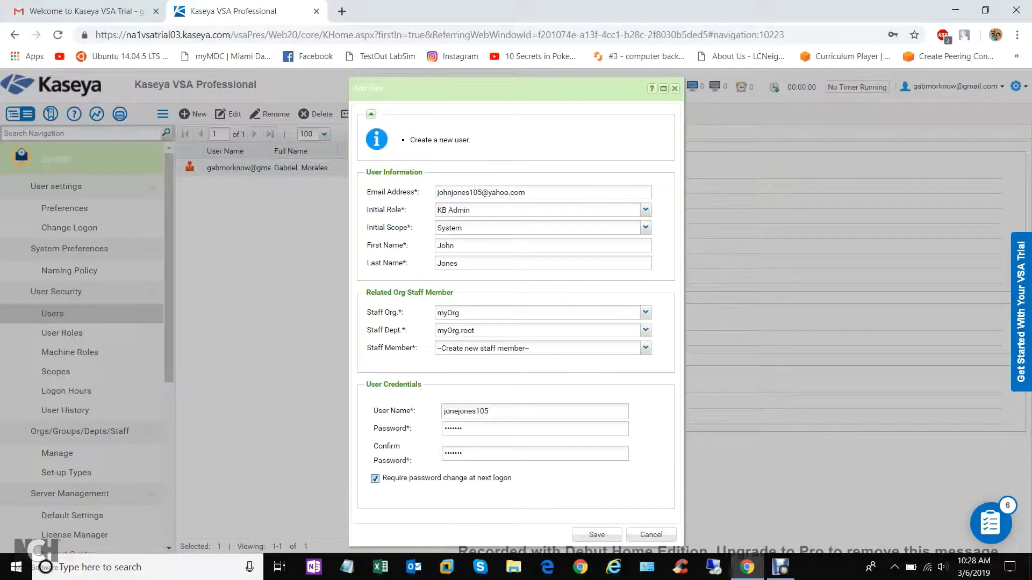
Try saving the user, replace the rejected user name and retry after another error
left_click(597, 535)
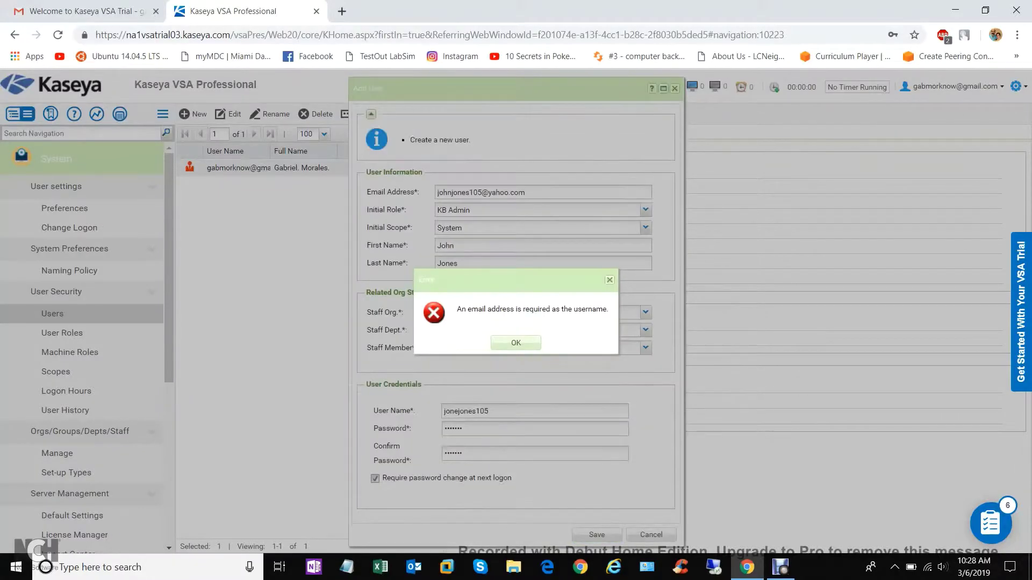
key("Return")
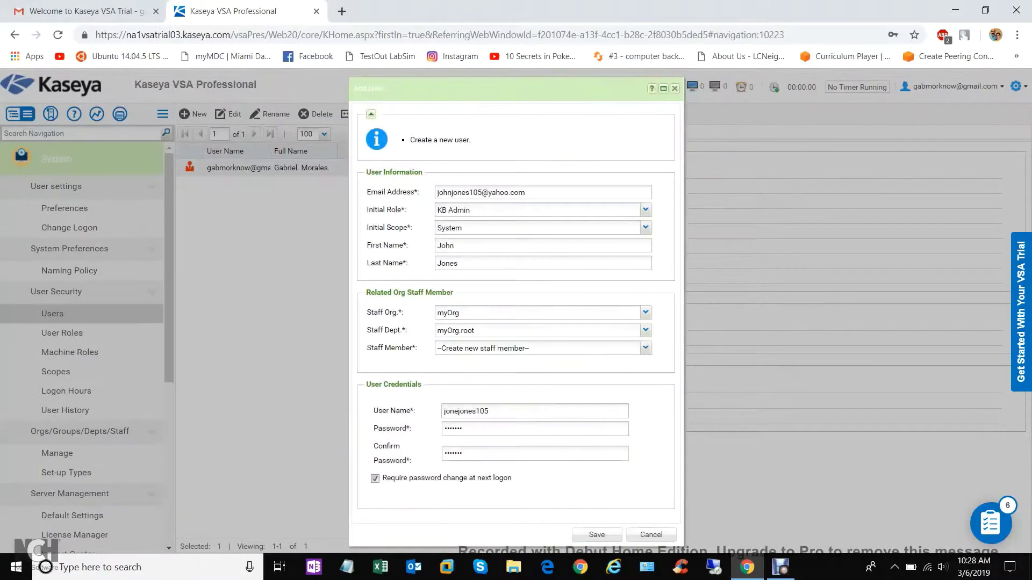
double_click(466, 412)
left_click(597, 535)
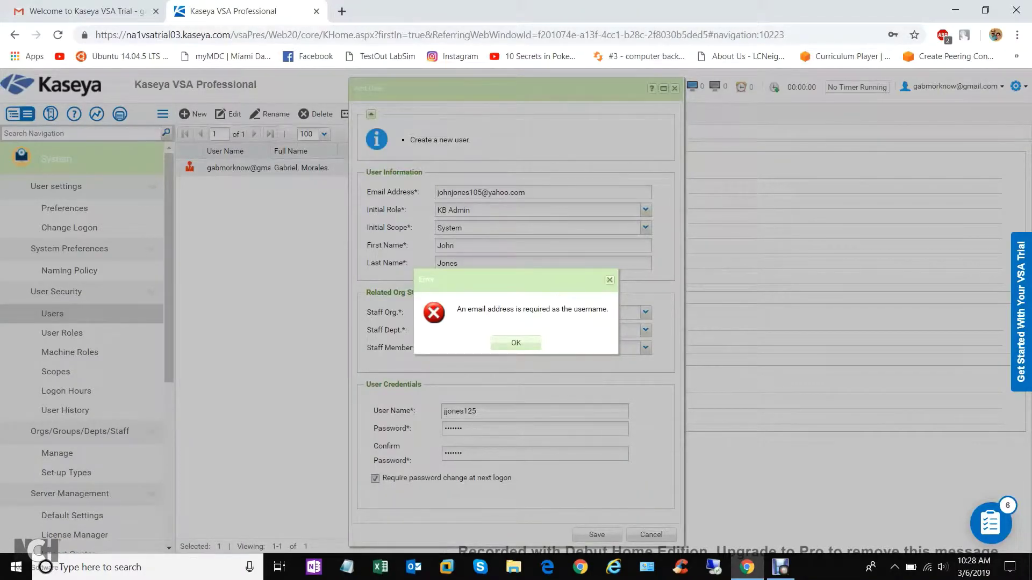
left_click(515, 343)
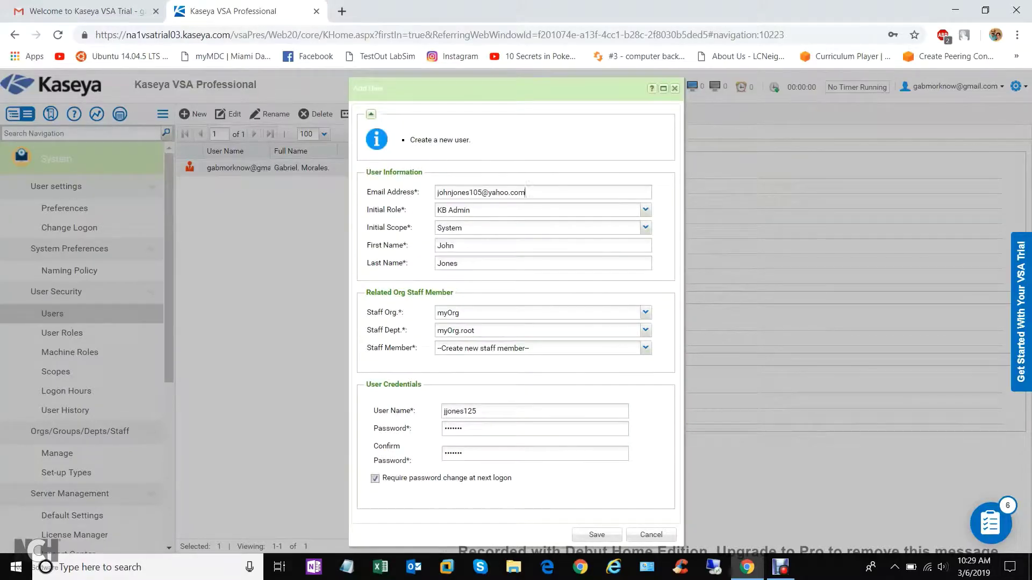
Copy the e-mail address into User Name and save the new user
triple_click(526, 192)
right_click(483, 194)
left_click(505, 240)
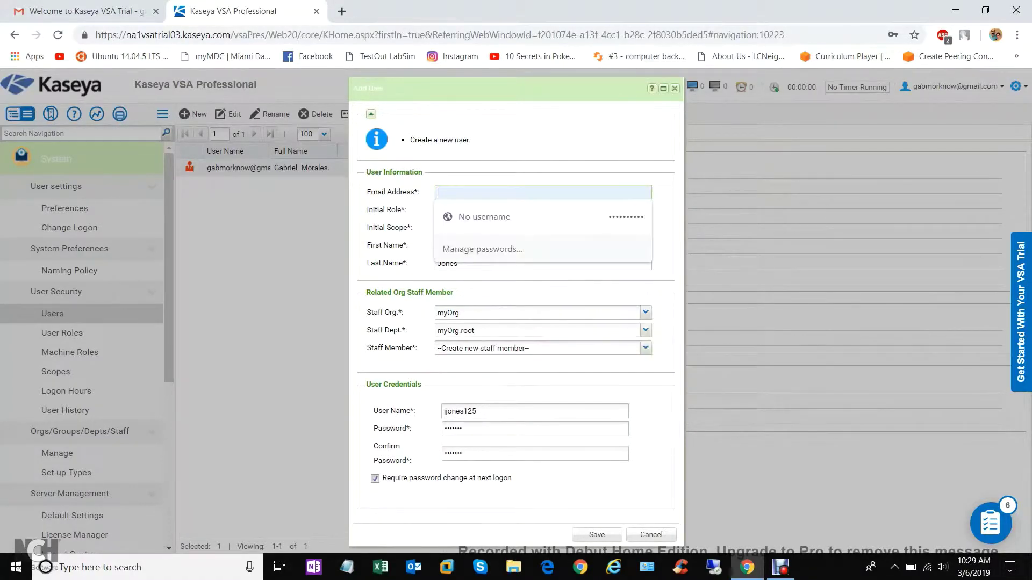
right_click(490, 192)
left_click(514, 298)
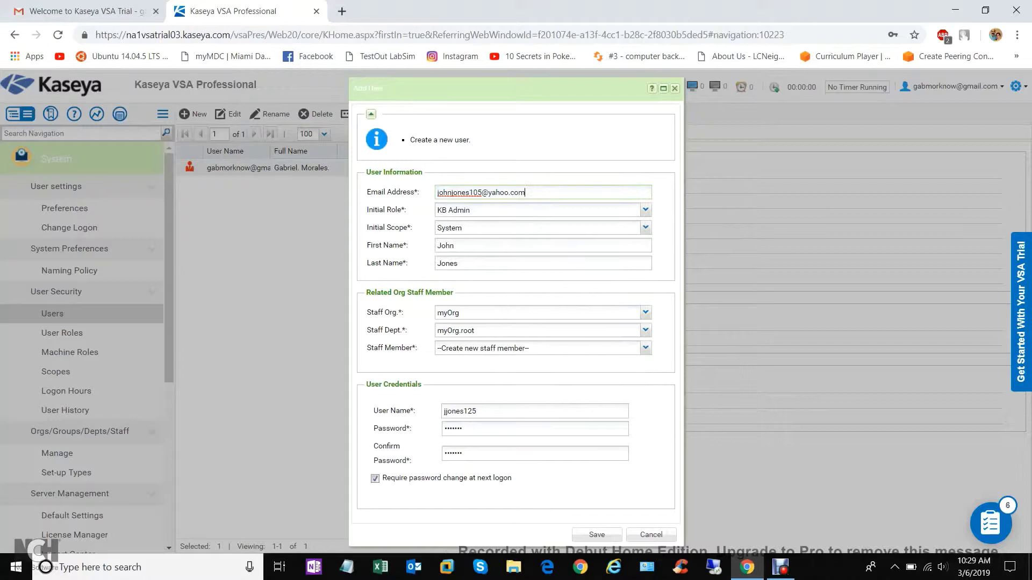
triple_click(493, 192)
right_click(493, 192)
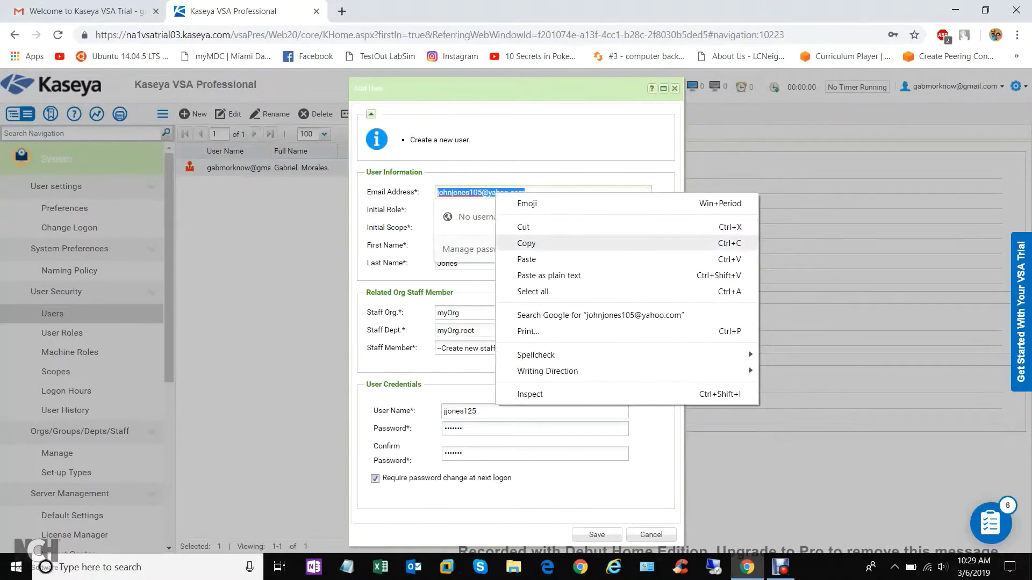
left_click(516, 244)
double_click(460, 411)
key("ctrl+v")
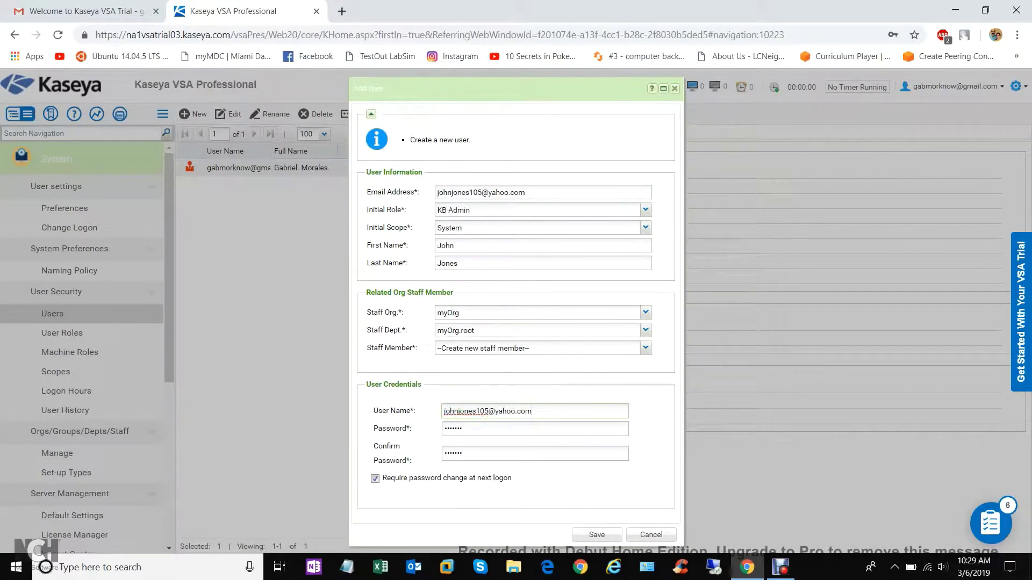
left_click(597, 535)
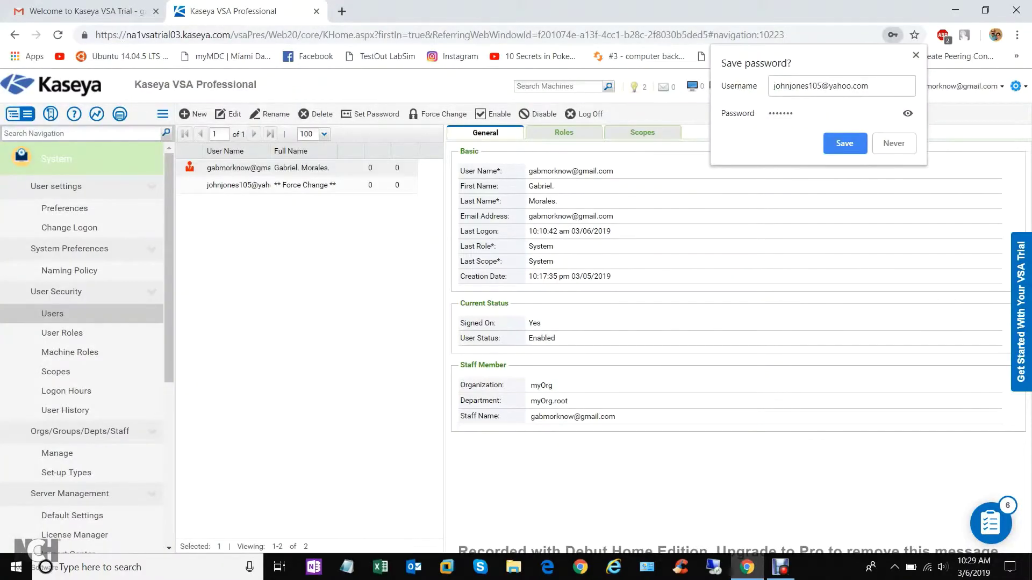
Let the browser remember the login, view the new user's details, then open Machine Roles
left_click(845, 143)
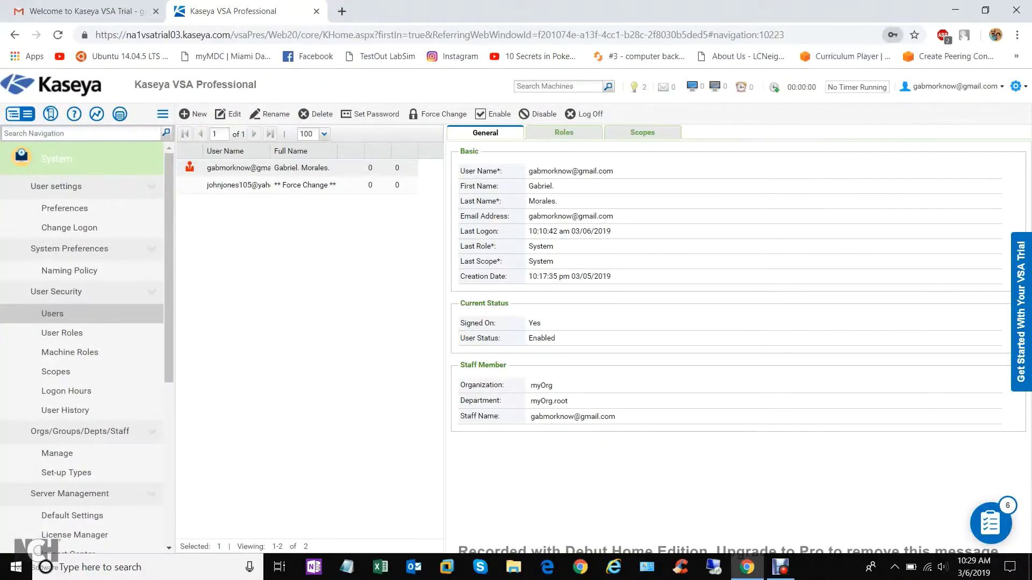
left_click(239, 185)
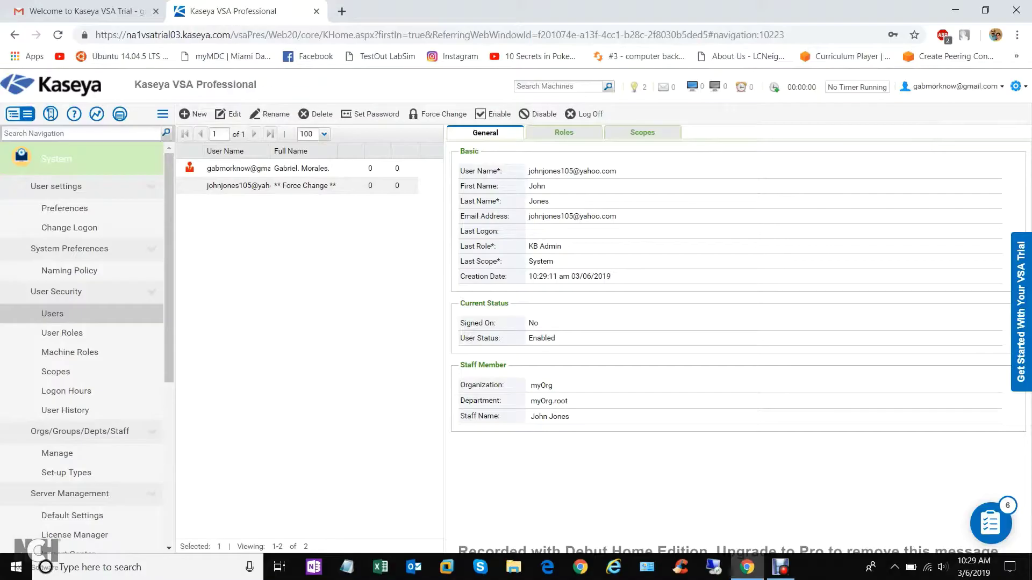
left_click(81, 352)
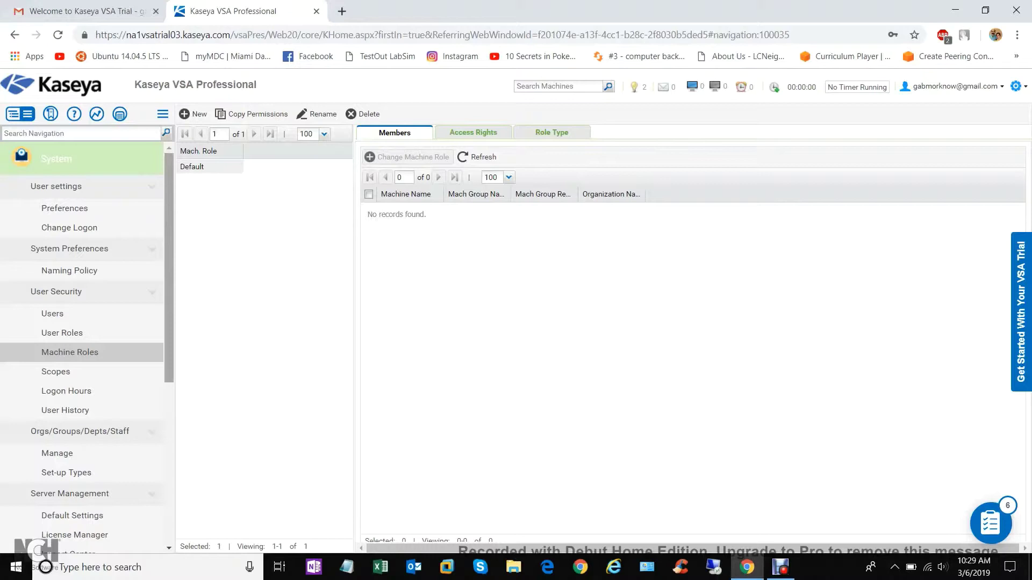
Mark the new user's KB Admin role membership on User Roles, then visit Scopes and Logon Hours
scroll(80, 344, "down", 2)
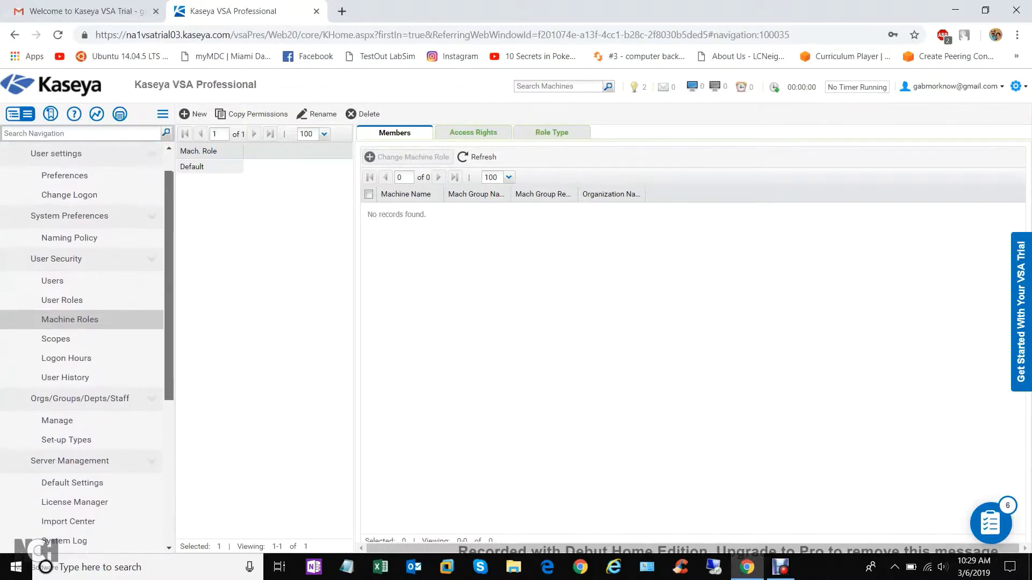
scroll(80, 344, "down", 1)
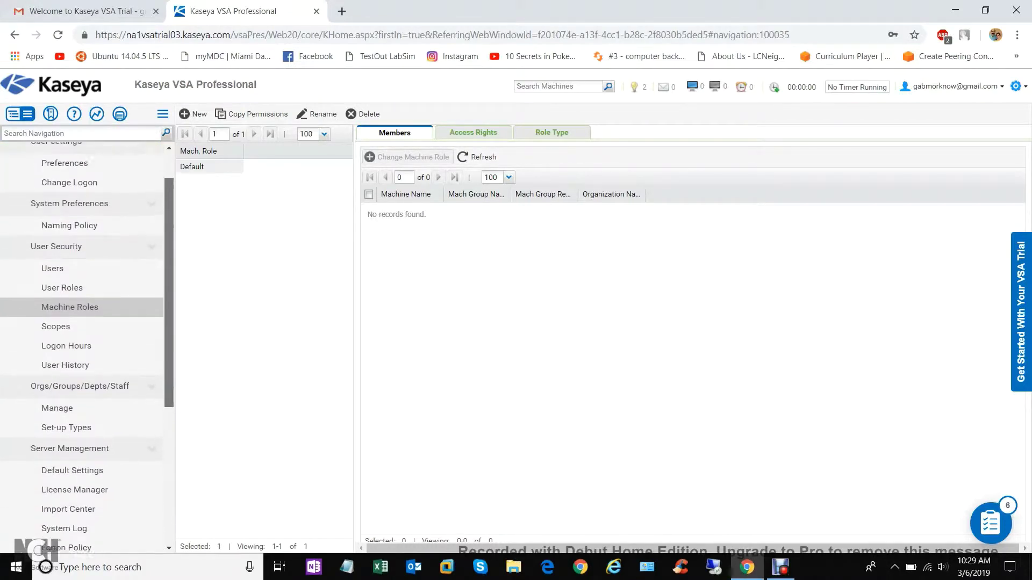
scroll(81, 343, "up", 2)
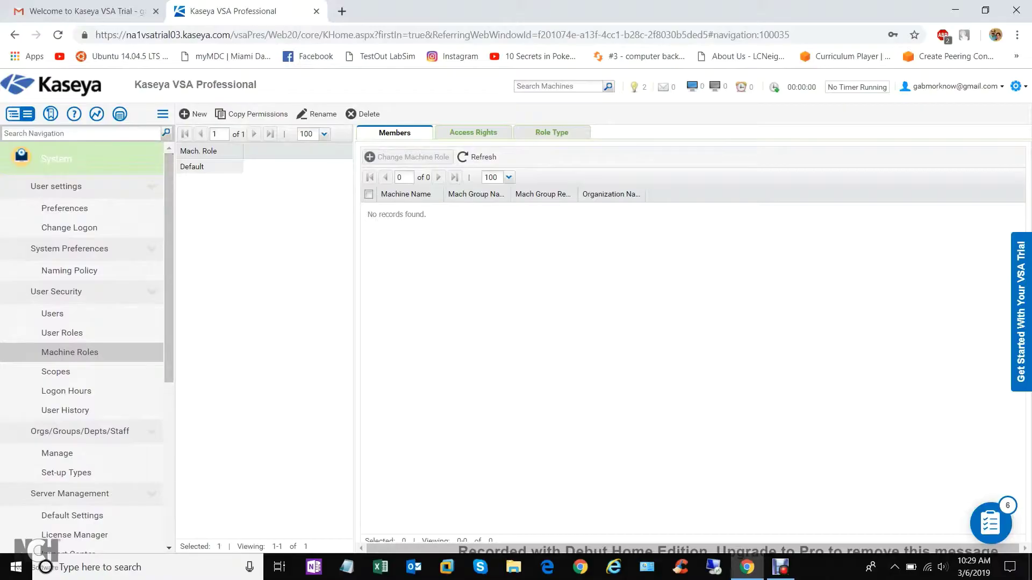
left_click(62, 332)
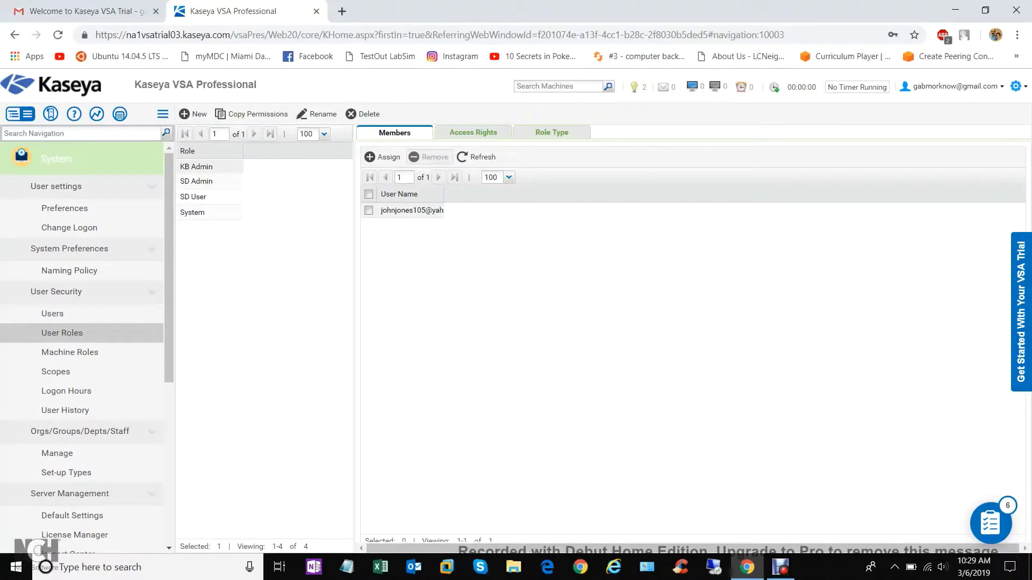
left_click(369, 210)
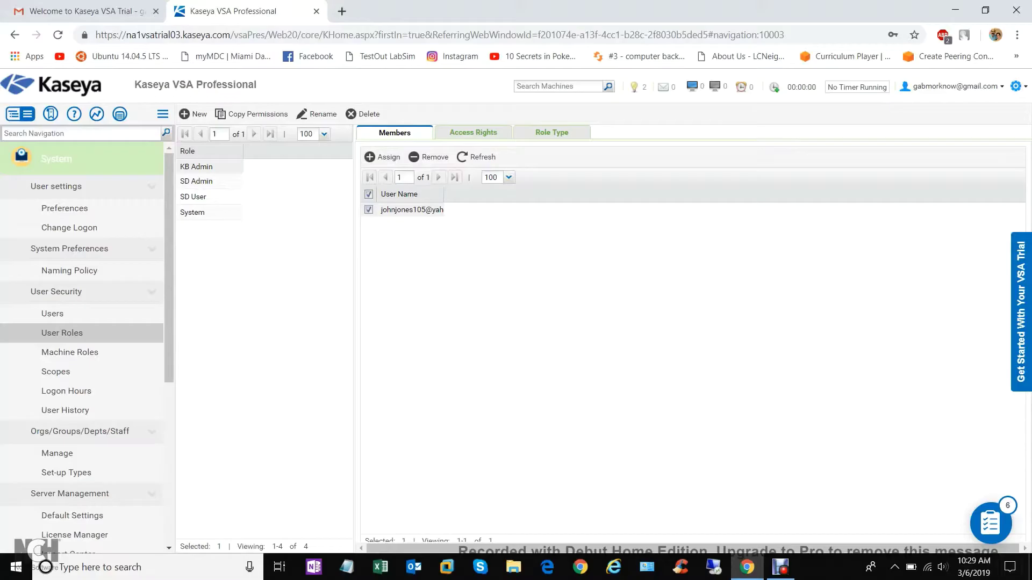
left_click(55, 372)
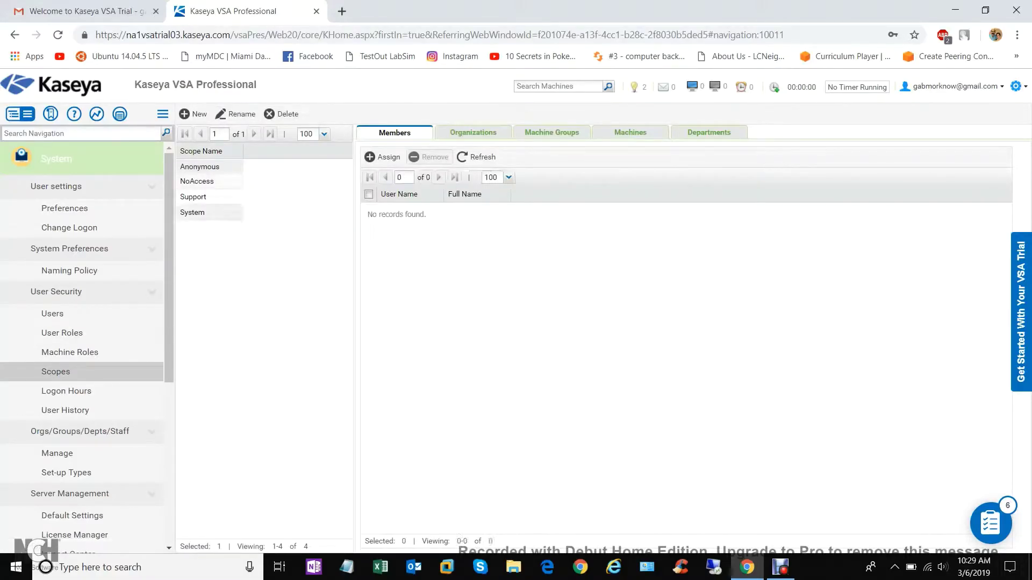
left_click(66, 391)
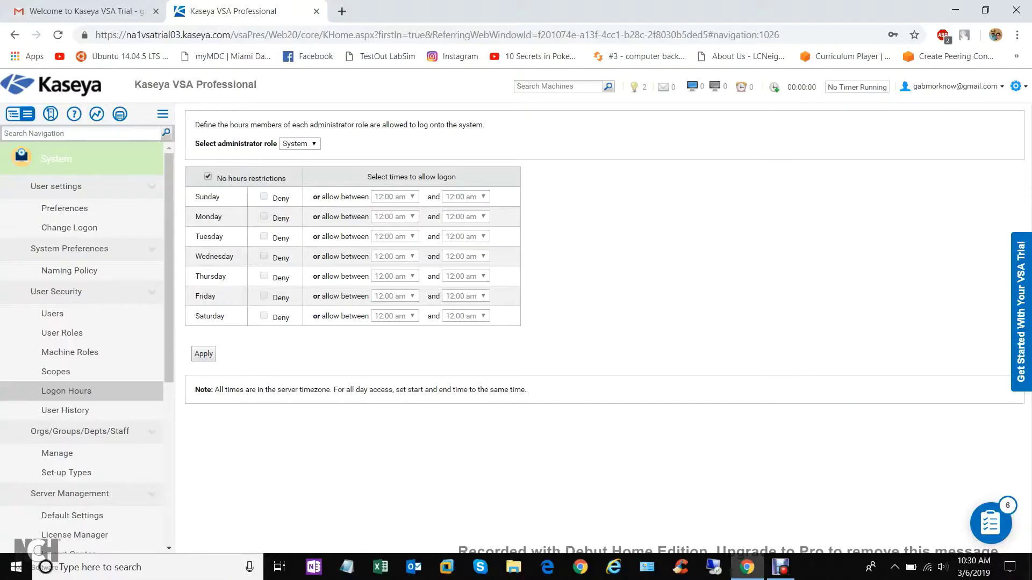
Lift the no-hours restriction for the System role and deny logons on Sunday and Saturday
left_click(208, 176)
left_click(299, 144)
left_click(299, 153)
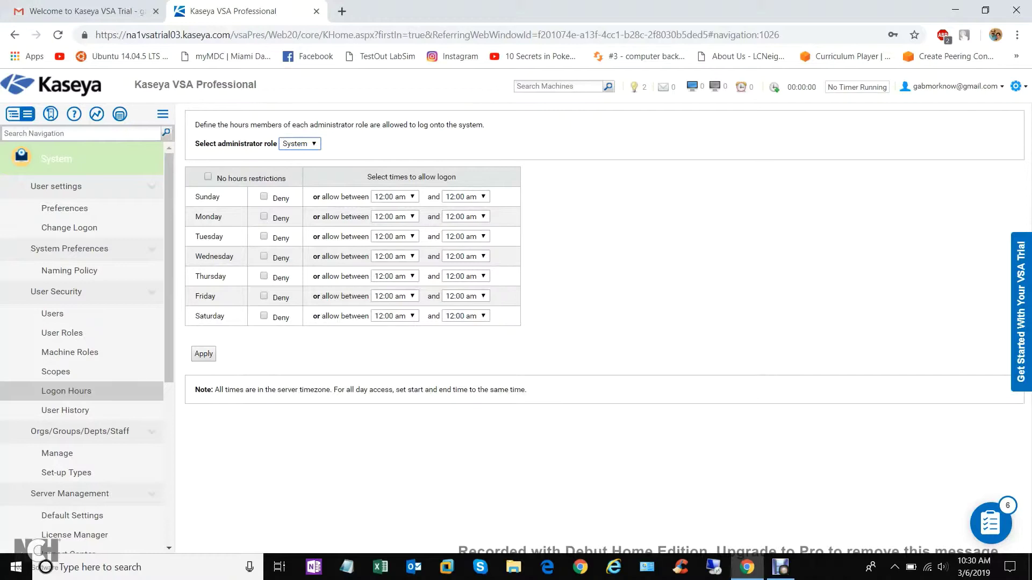
left_click(263, 196)
left_click(263, 316)
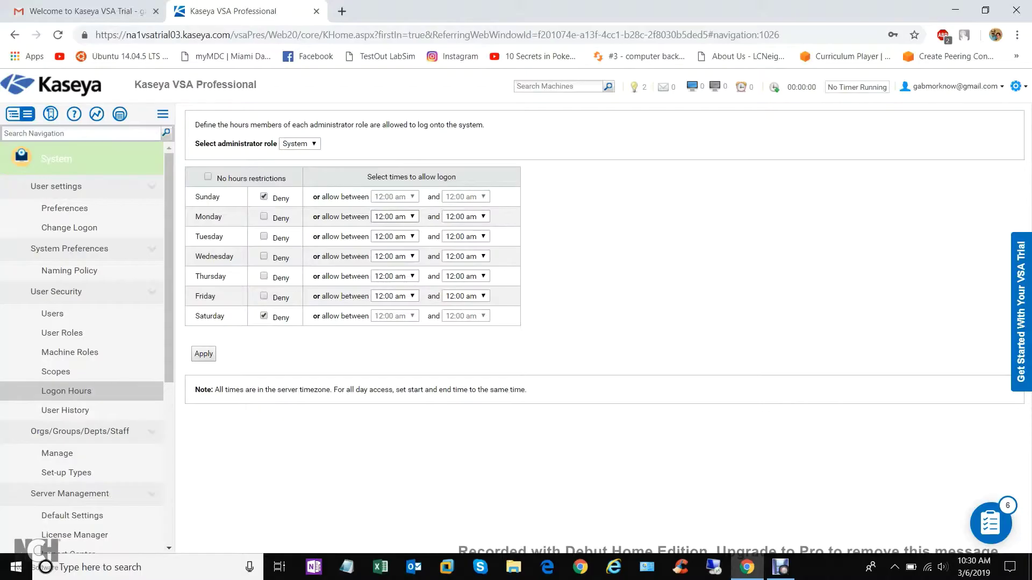
Set Monday's logon hours to 8:00 am–5:00 pm
left_click(412, 216)
scroll(395, 317, "down", 5)
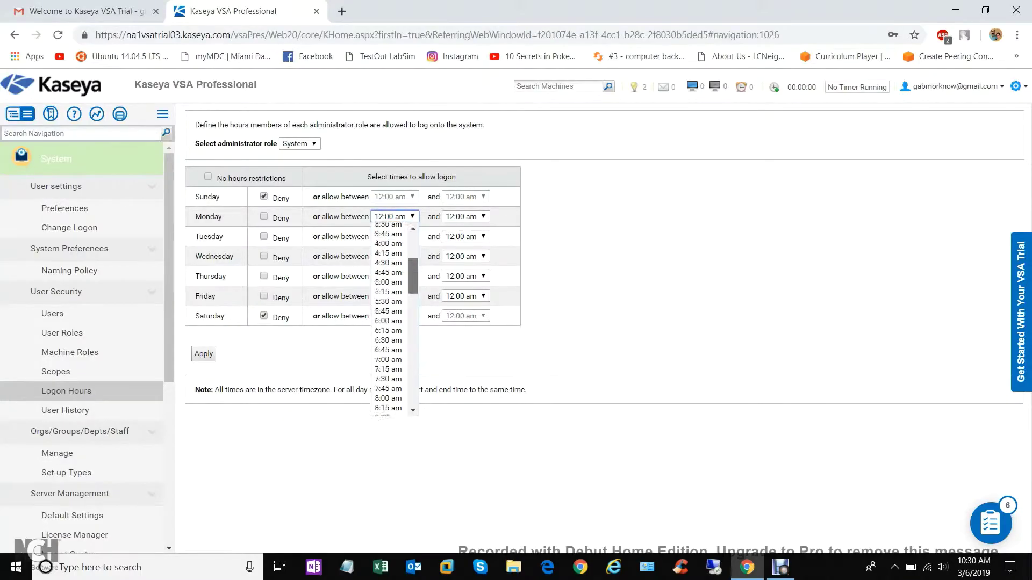
scroll(390, 280, "down", 3)
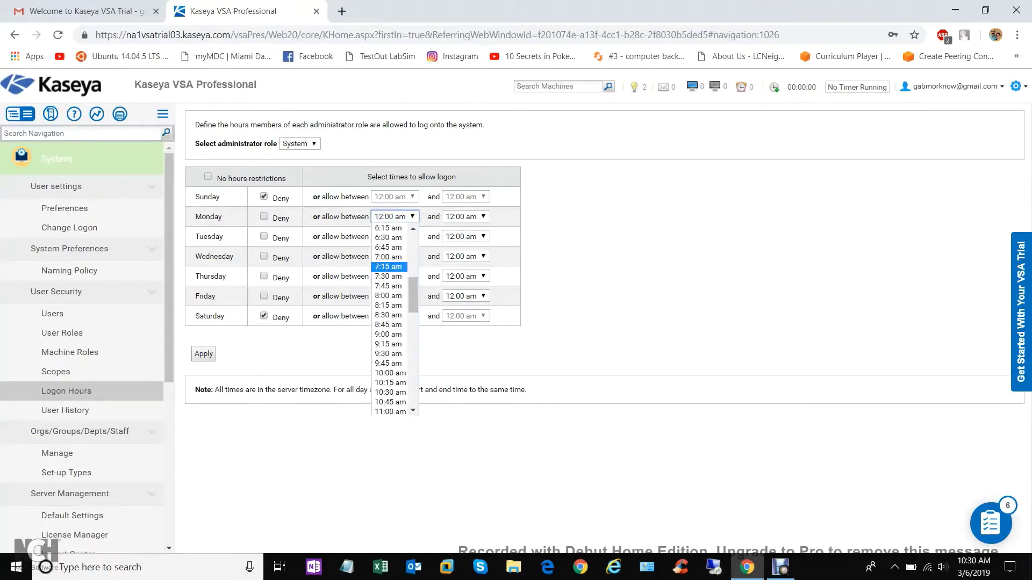
left_click(388, 296)
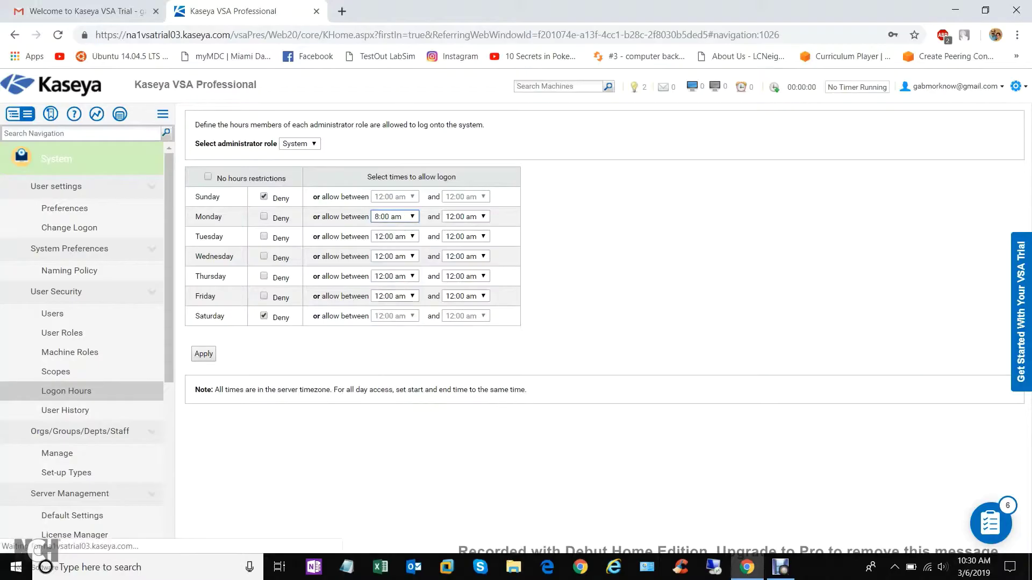
left_click(465, 216)
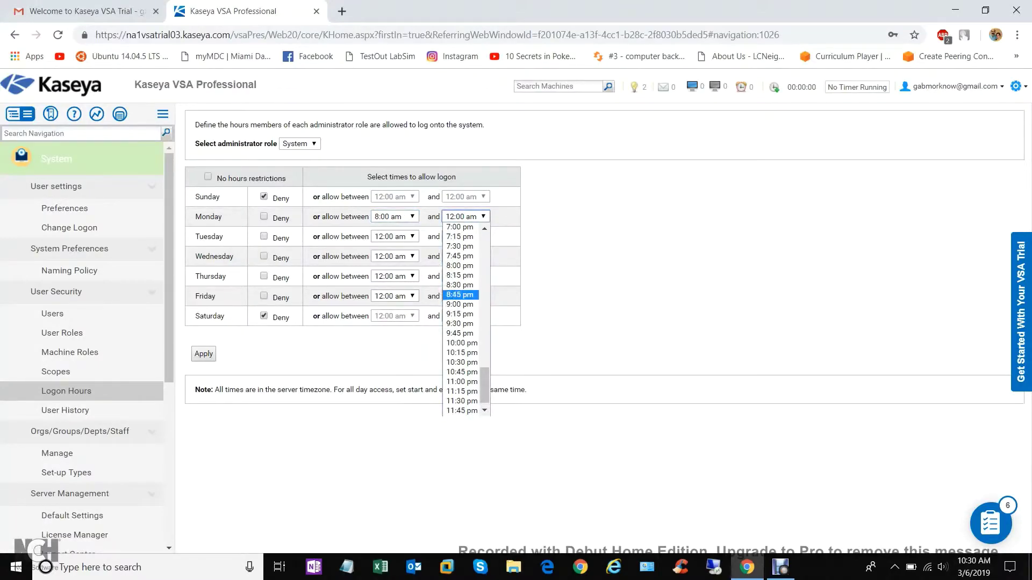
scroll(460, 347, "up", 15)
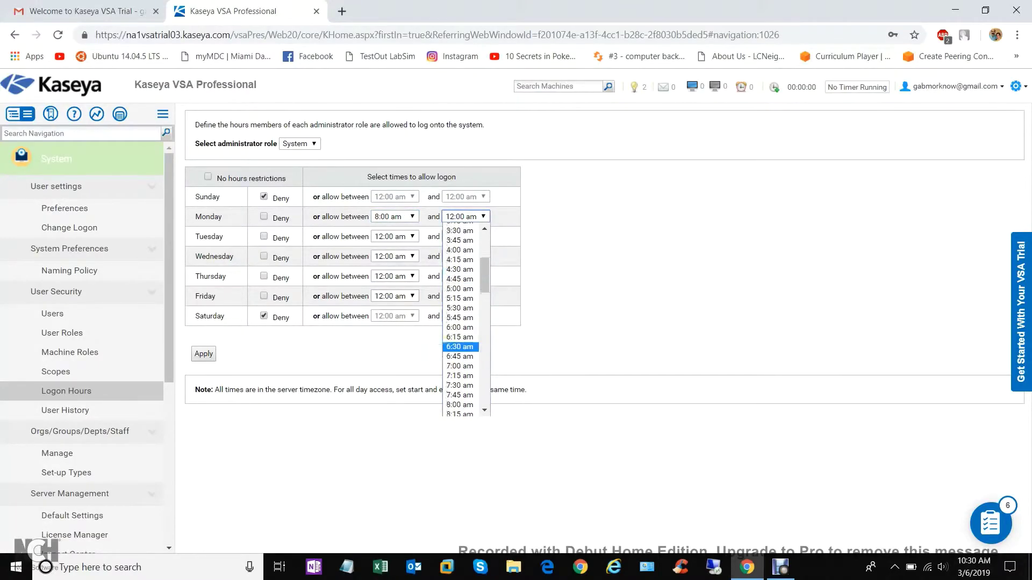
scroll(460, 348, "down", 3)
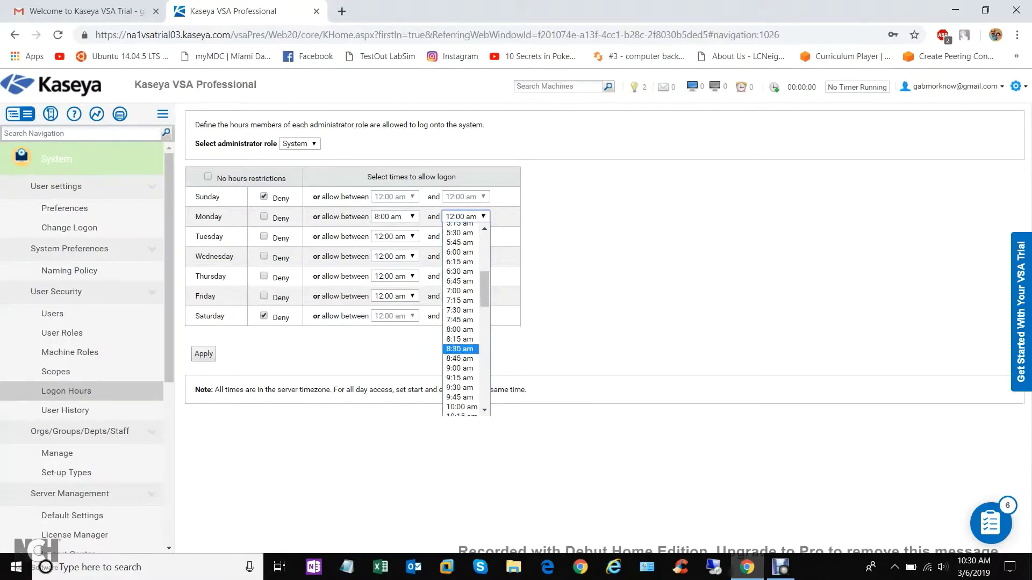
left_click_drag(484, 289, 484, 352)
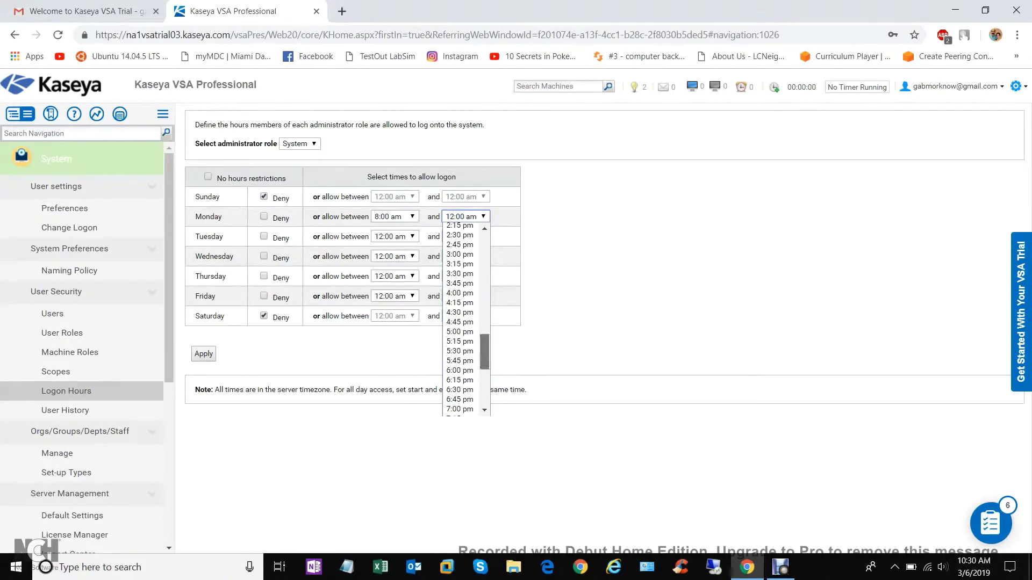
left_click(460, 332)
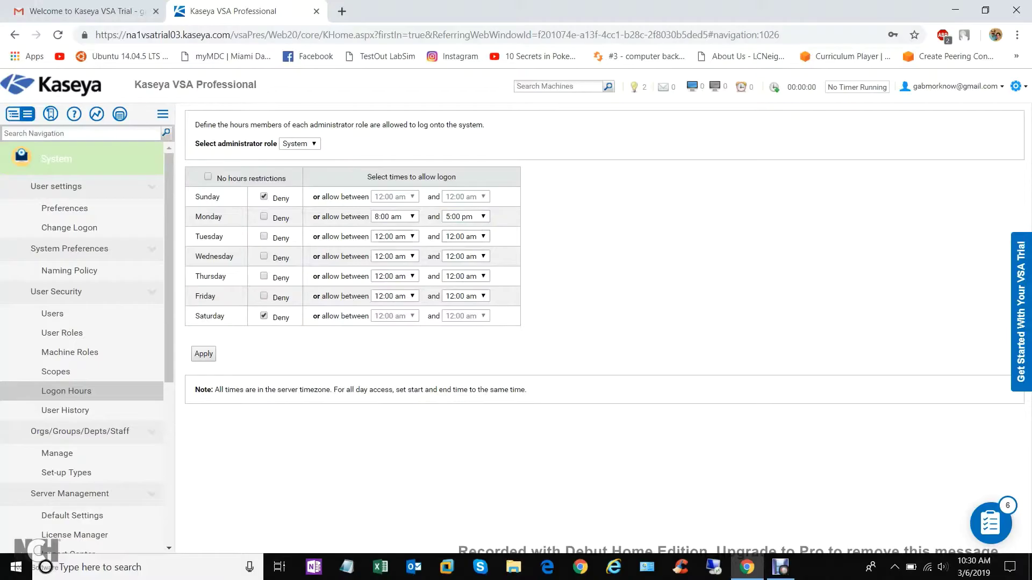
Set Tuesday's logon hours to 8:00 am–5:00 pm
left_click(395, 237)
left_click_drag(413, 268, 413, 302)
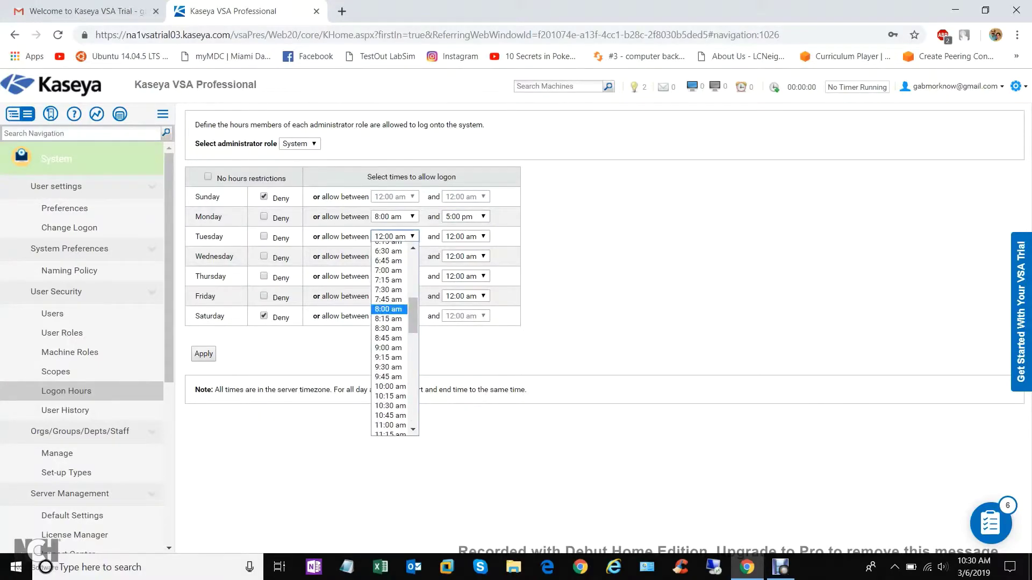
left_click(388, 320)
left_click(465, 236)
scroll(460, 322, "down", 10)
left_click_drag(484, 404, 485, 362)
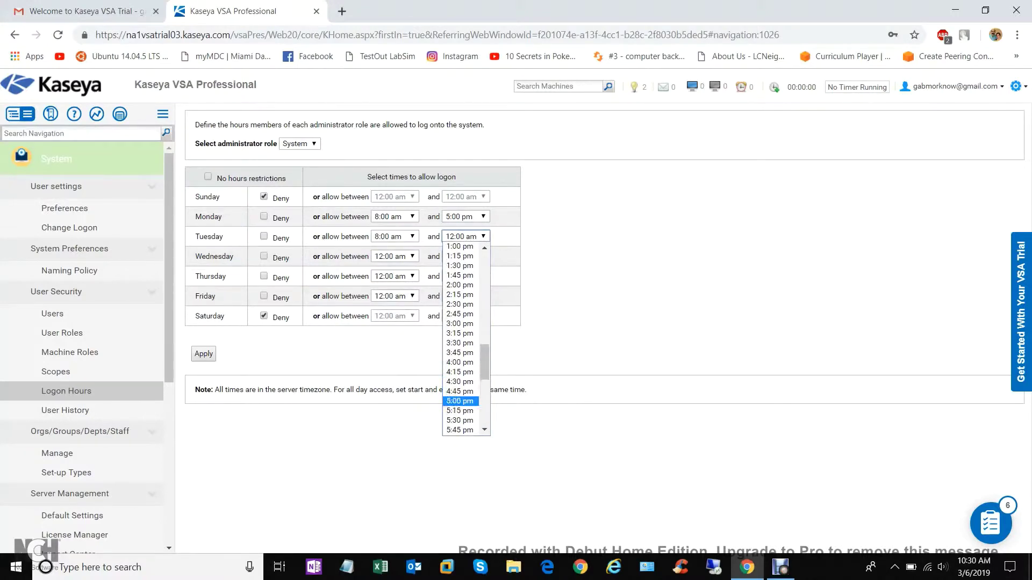
left_click(460, 406)
Set Wednesday's logon hours to 8:00 am–5:00 pm
left_click(394, 256)
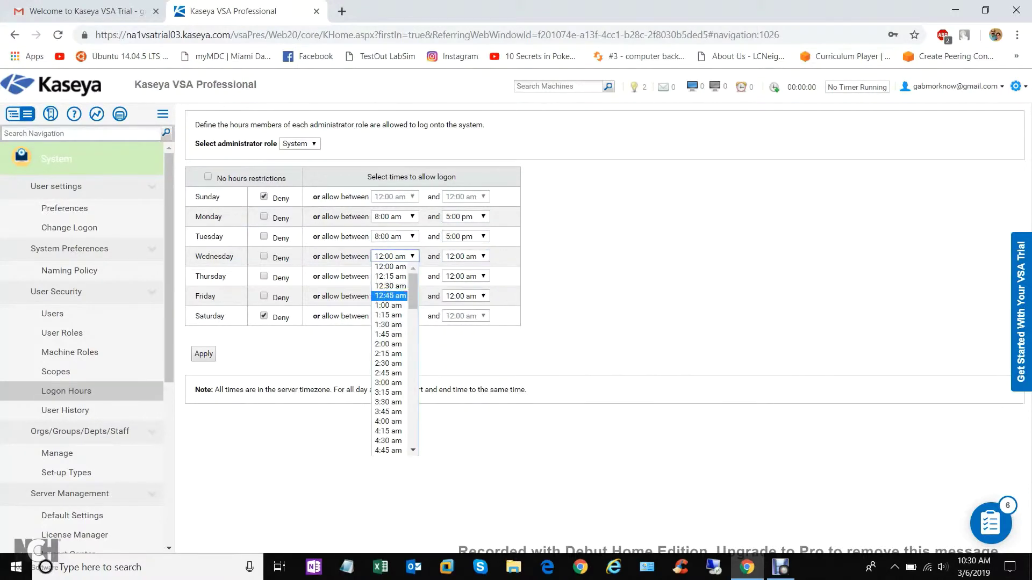
scroll(388, 339, "down", 8)
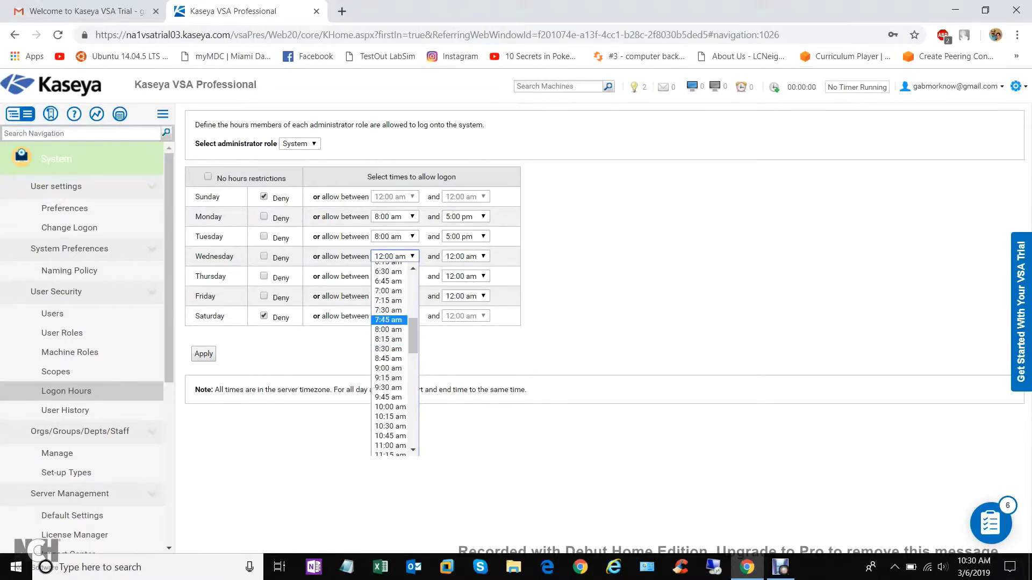
left_click(388, 329)
left_click(465, 256)
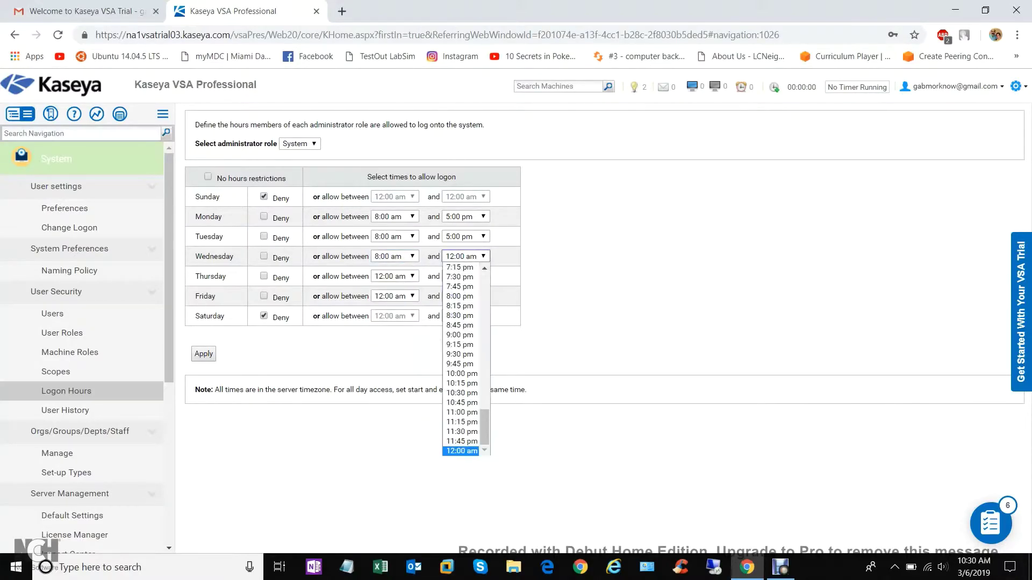
scroll(461, 366, "up", 5)
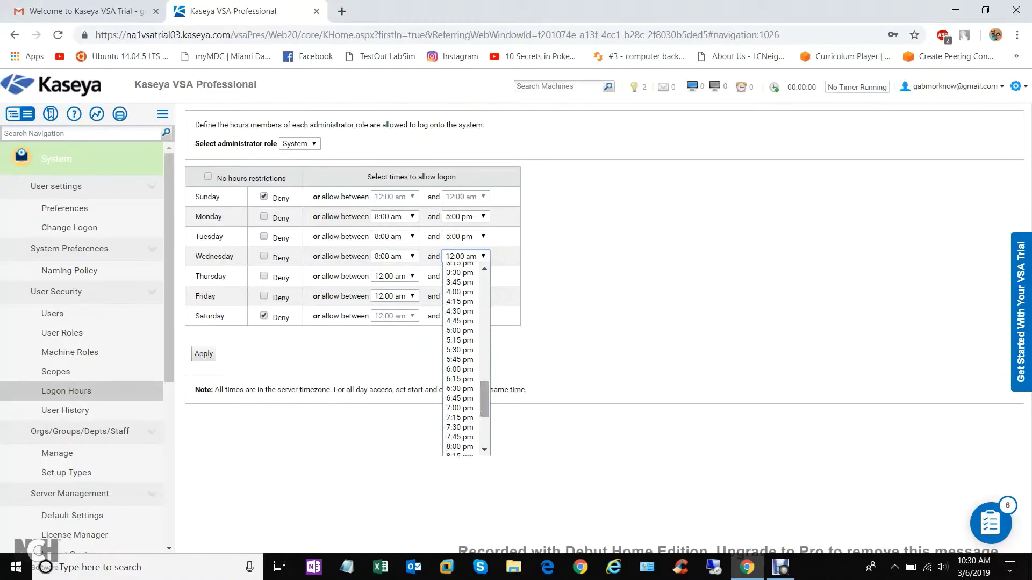
left_click(460, 330)
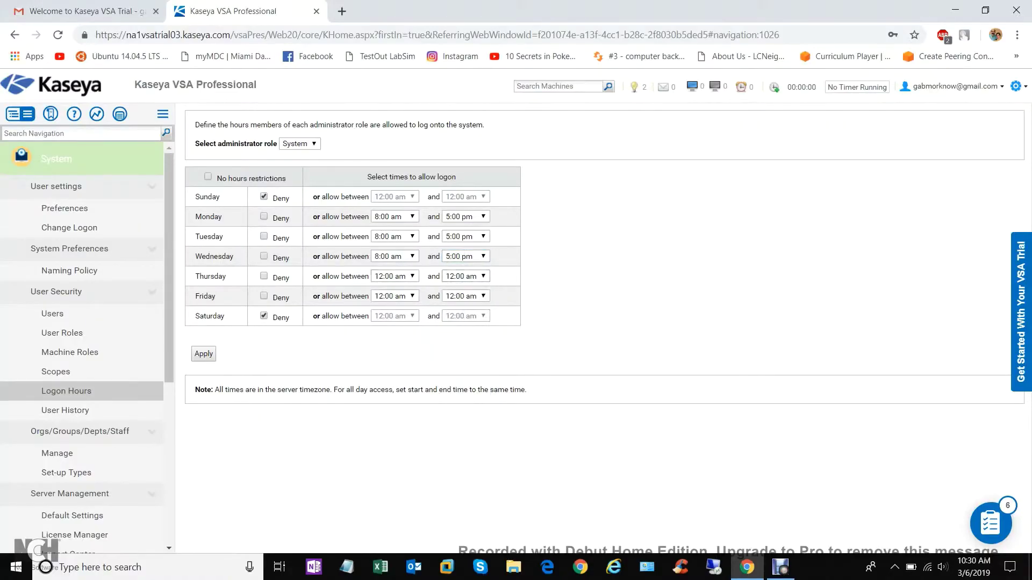
Set Thursday's logon hours to 8:00 am–5:00 pm
left_click(393, 276)
scroll(389, 334, "down", 5)
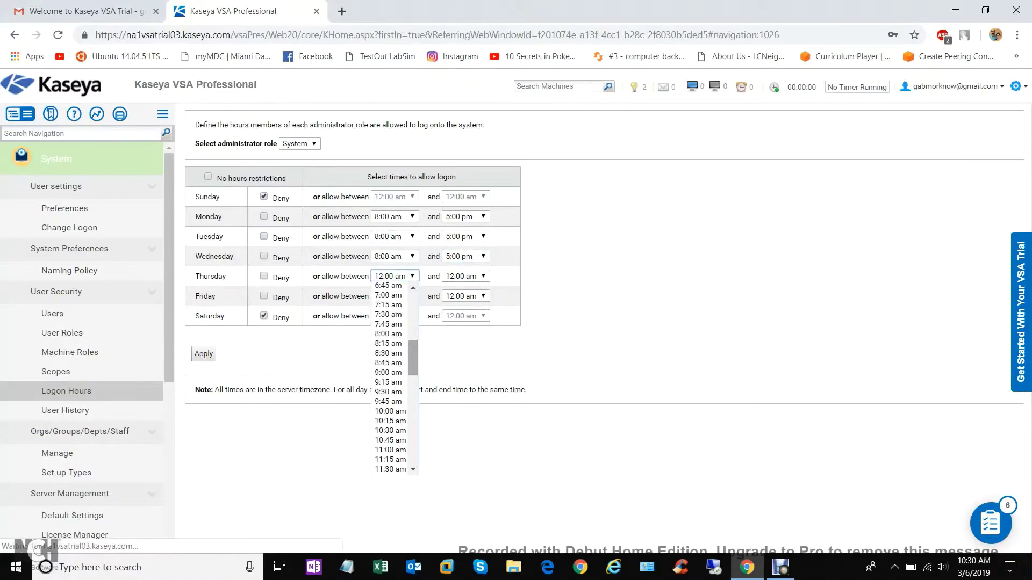
left_click(389, 334)
left_click(465, 276)
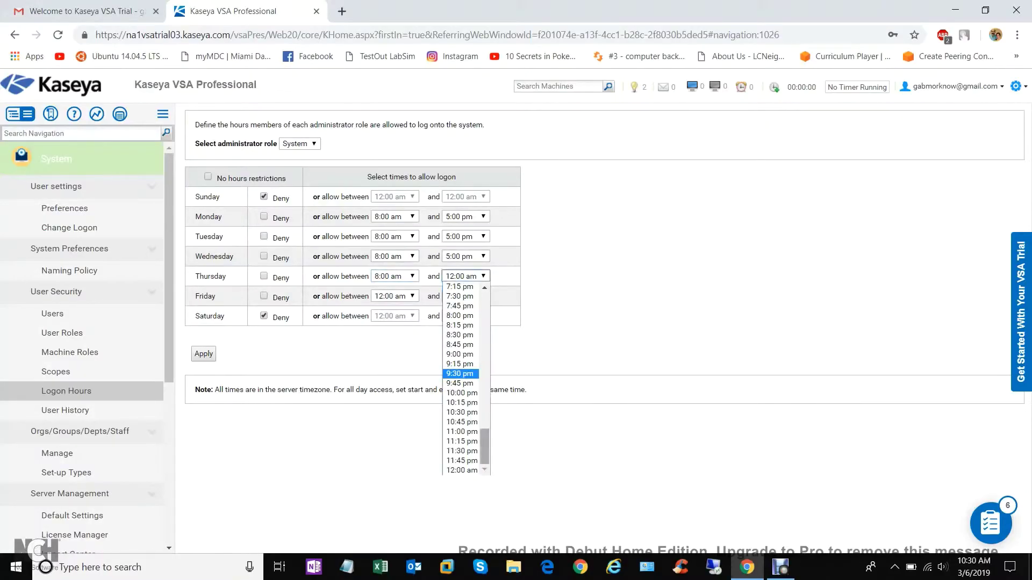
left_click_drag(484, 446, 484, 390)
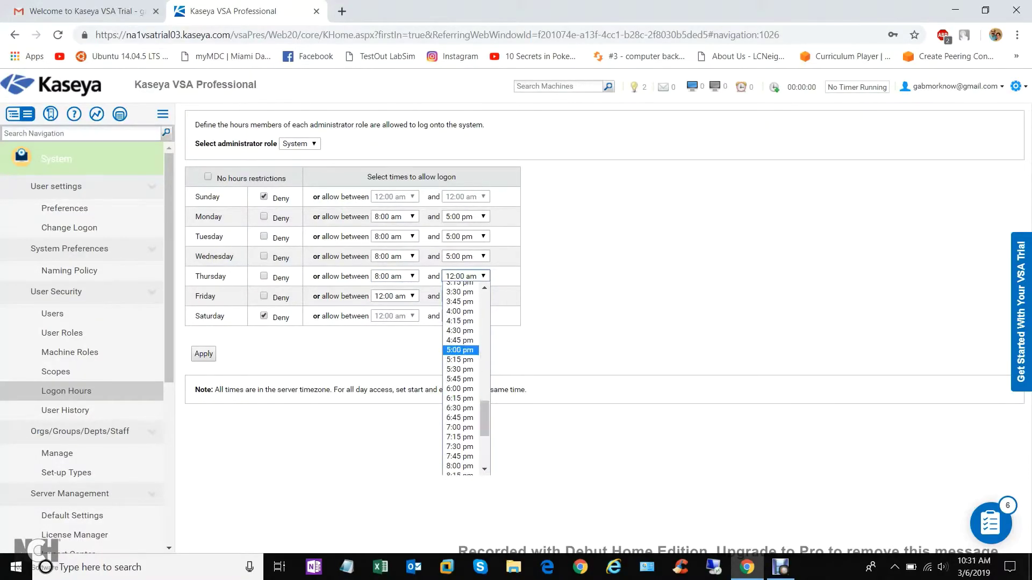
left_click(460, 346)
Set Friday's logon hours to 5:00 am–5:00 pm
left_click(394, 296)
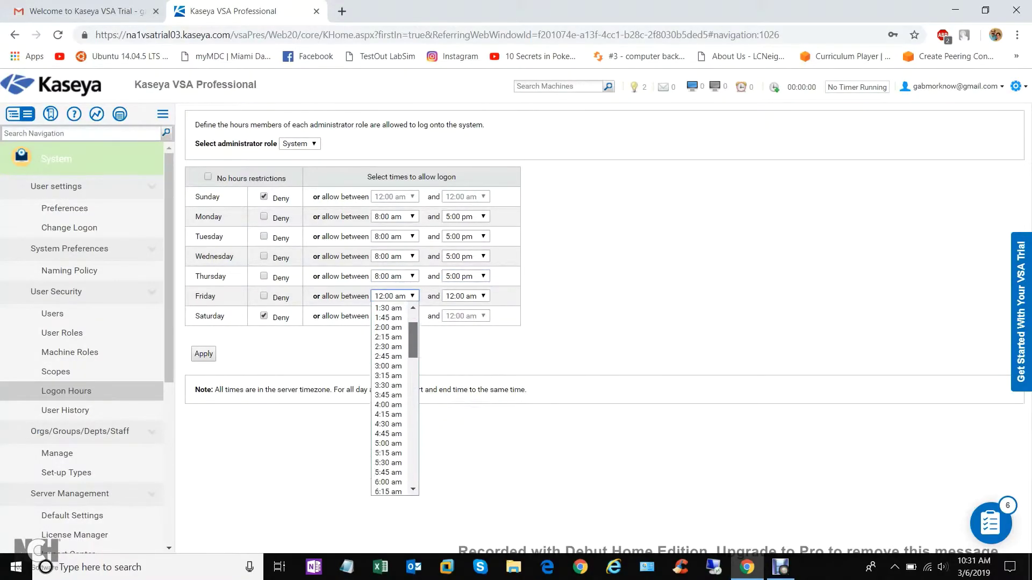
scroll(388, 339, "down", 6)
left_click(388, 332)
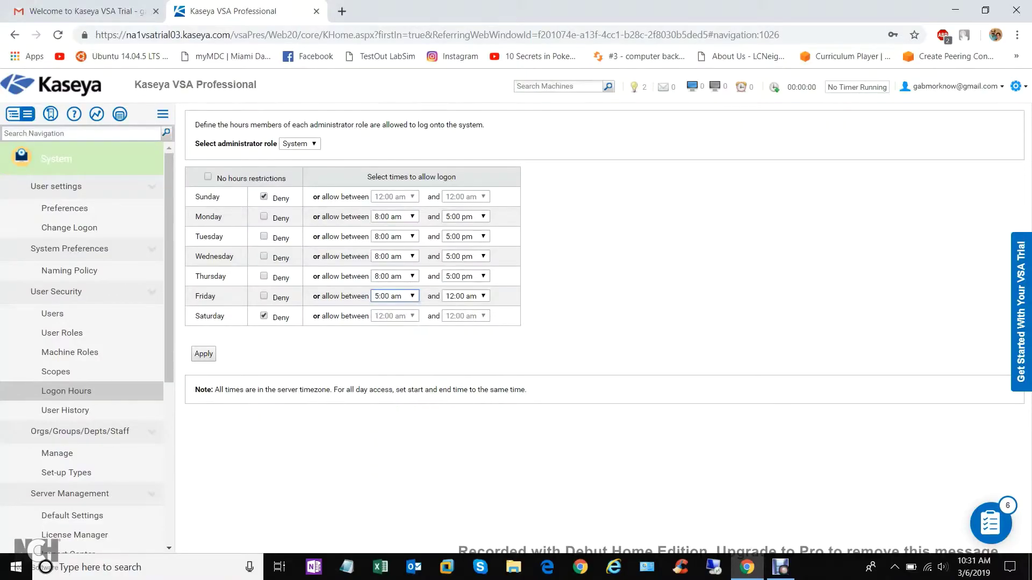
left_click(462, 296)
scroll(465, 398, "up", 5)
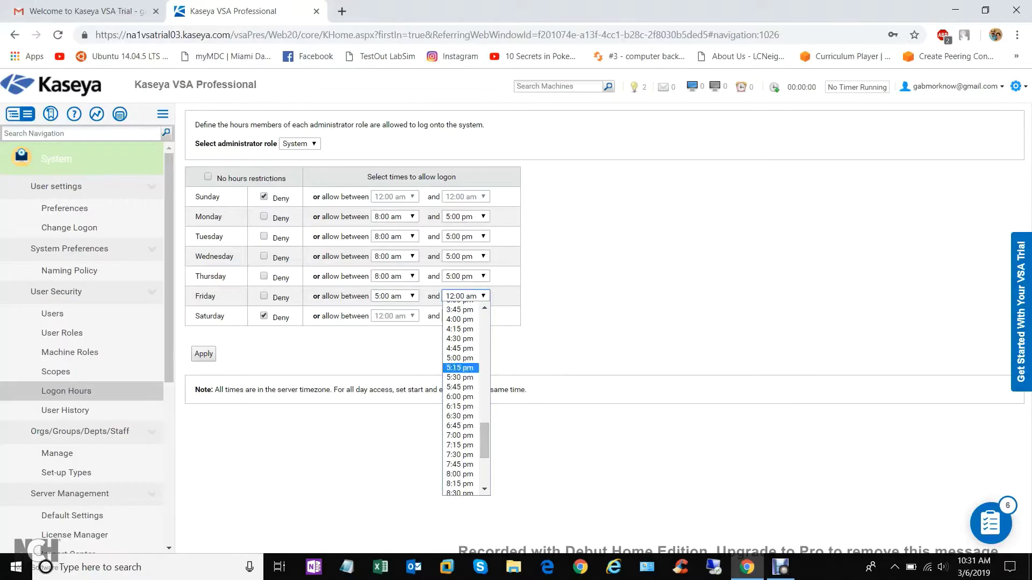
left_click(460, 350)
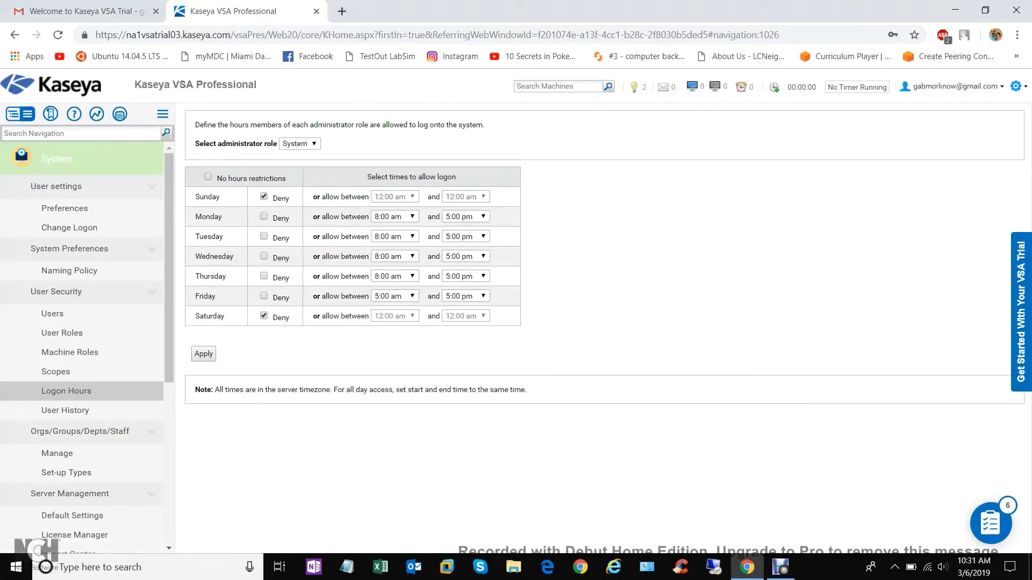
scroll(81, 323, "down", 3)
Check User History, then list myOrg's machine groups on the organization Manage page
left_click(65, 276)
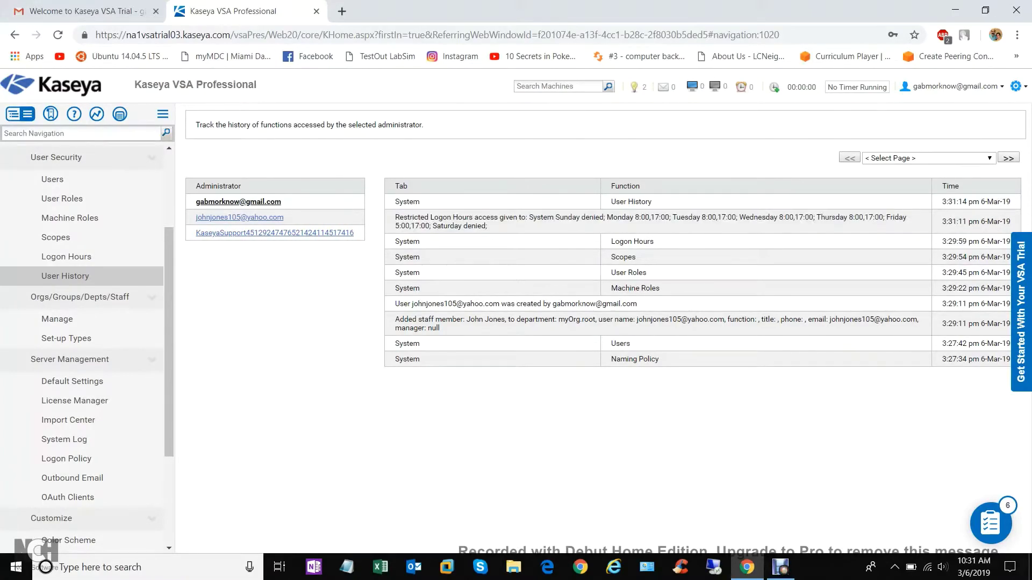
scroll(80, 350, "down", 3)
left_click(57, 184)
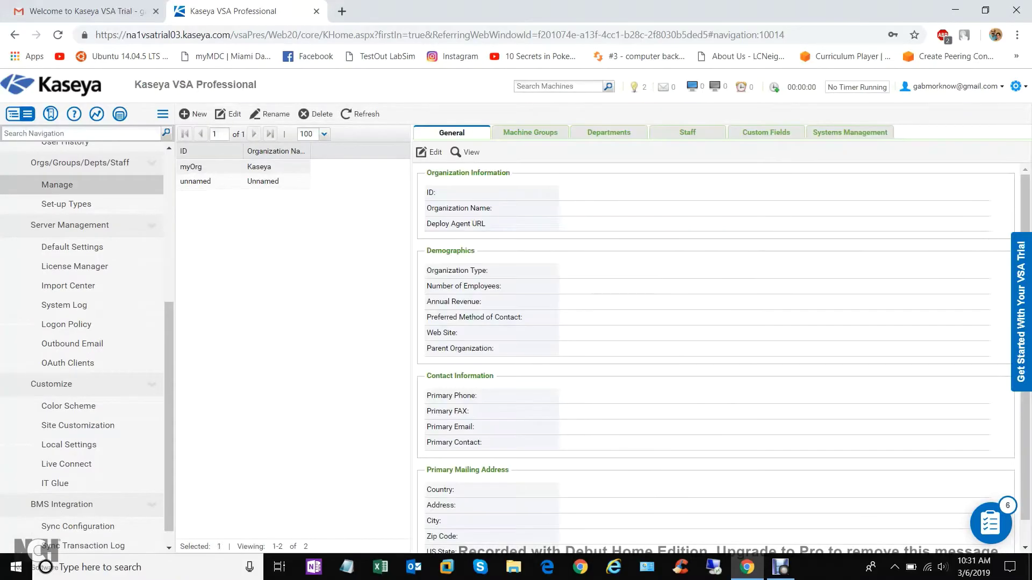
scroll(715, 355, "down", 1)
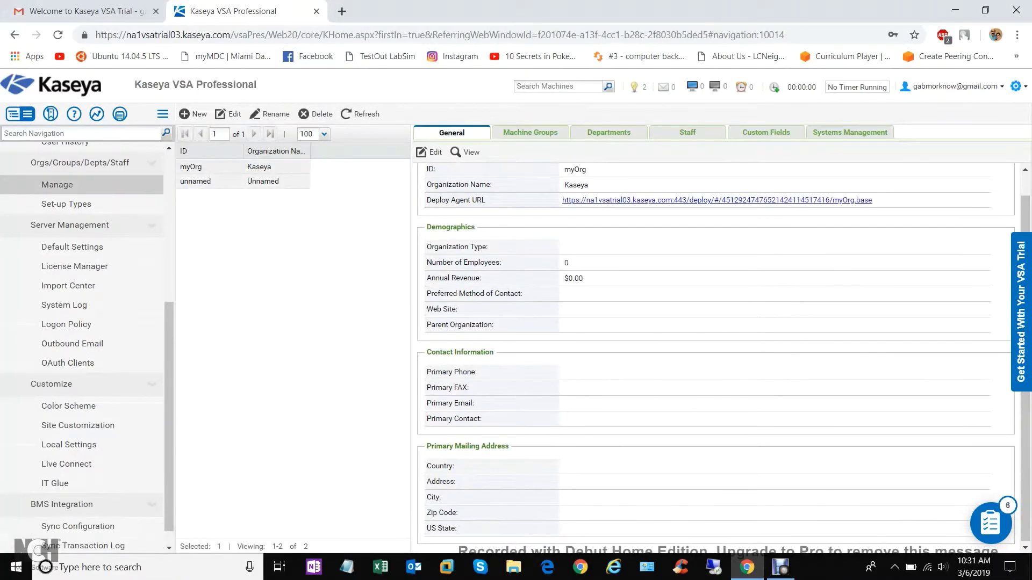
left_click(530, 132)
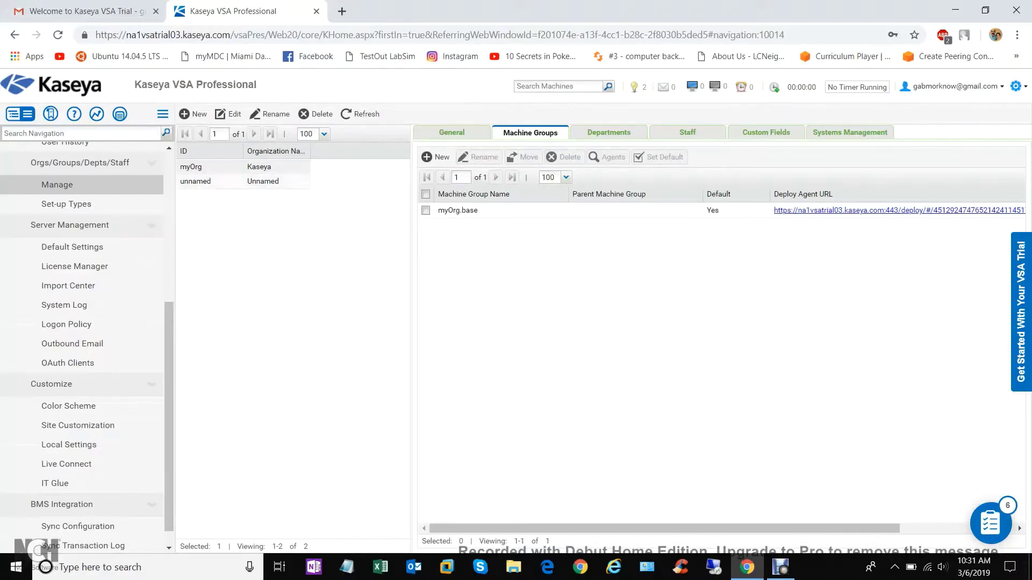
scroll(83, 344, "up", 1)
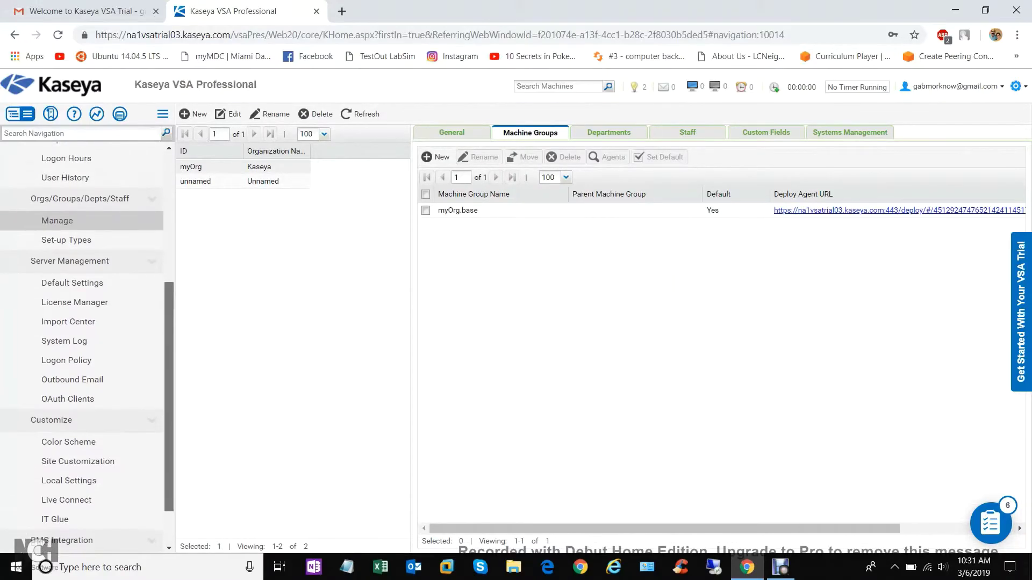
In Logon Policy, turn off periodic password changes, enforce a minimum password length, and update
left_click(66, 215)
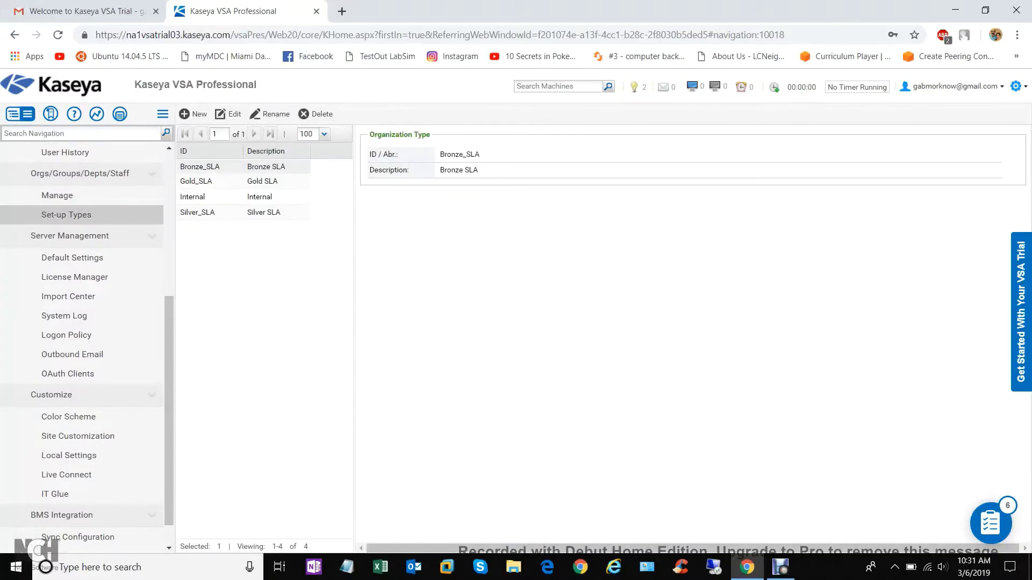
scroll(83, 344, "down", 1)
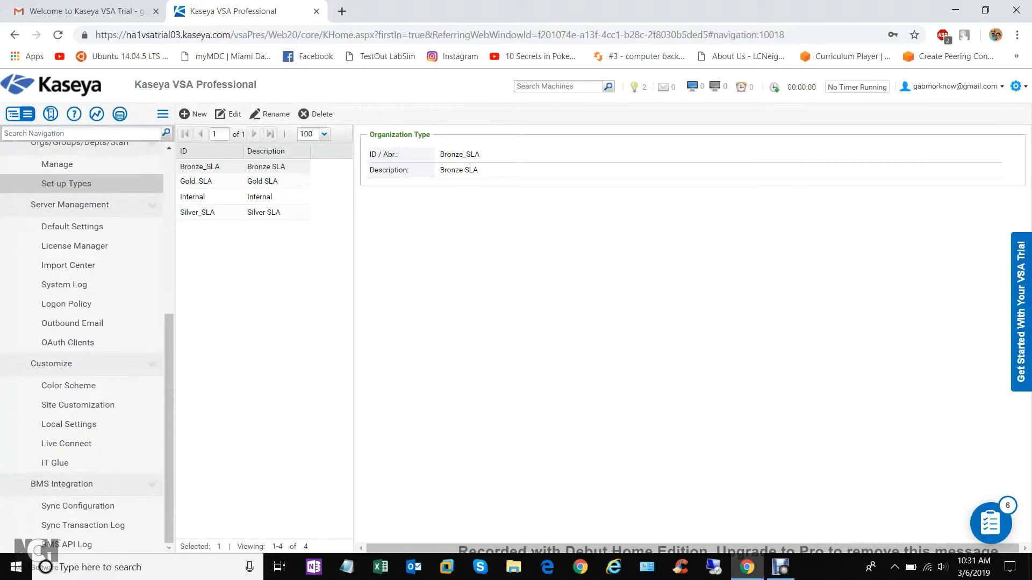
left_click(66, 304)
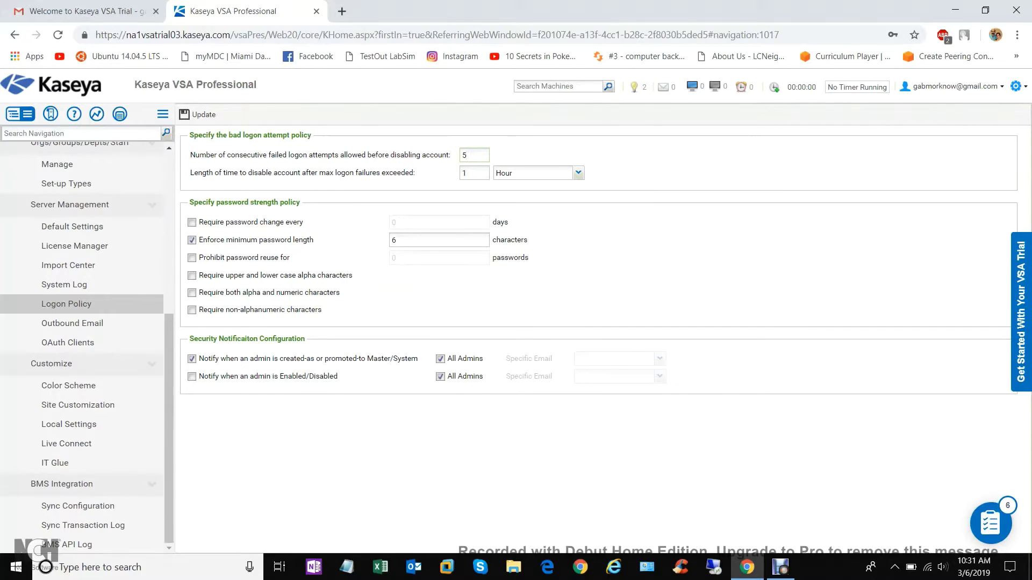
left_click(269, 222)
left_click(192, 240)
left_click(192, 222)
double_click(394, 240)
left_click(198, 114)
left_click(68, 386)
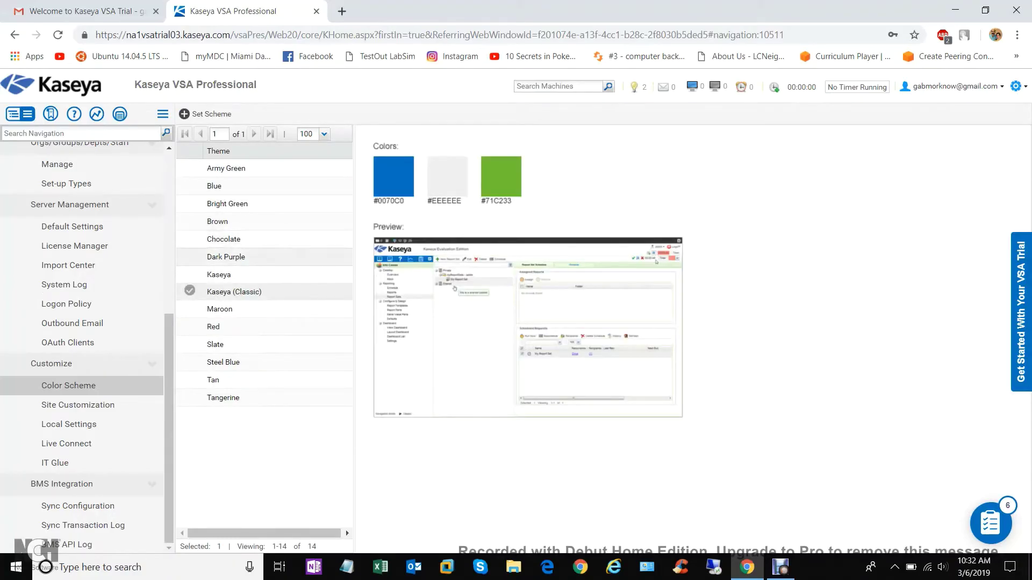
Browse Site Customization's Agent Icons and Deploy Header (Classic) tabs, then open BMS Sync Configuration
left_click(78, 405)
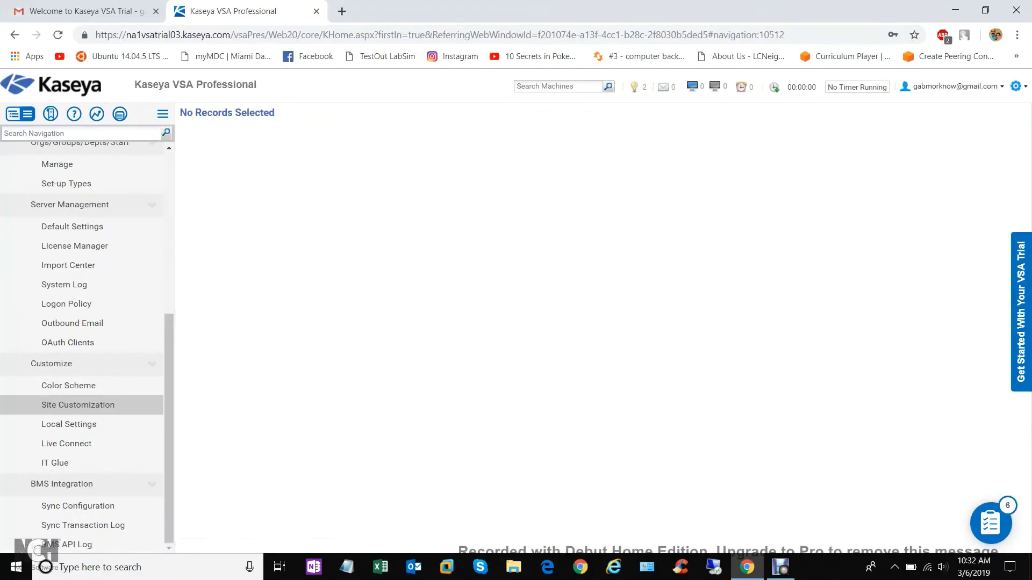
left_click(293, 111)
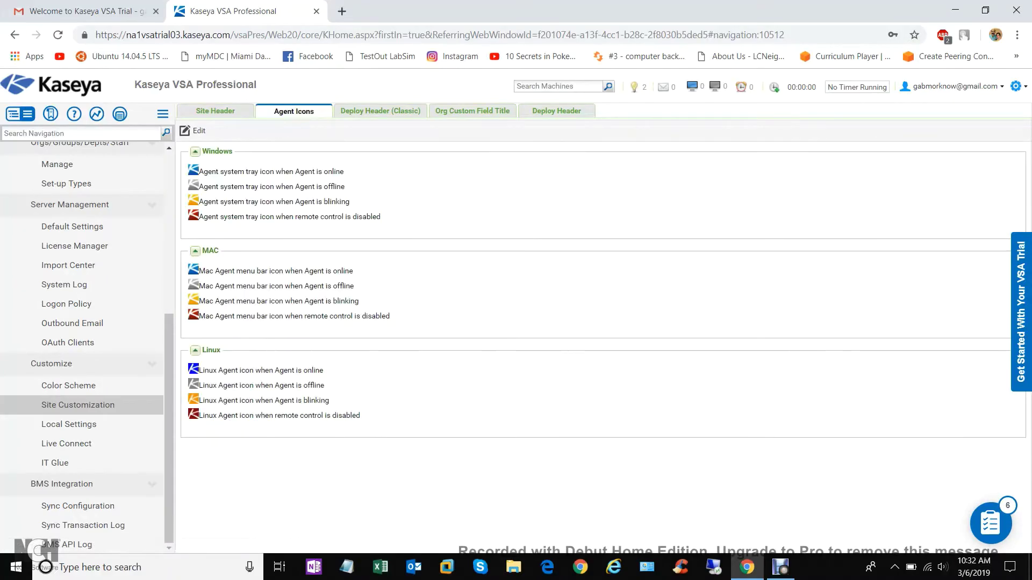
left_click(381, 110)
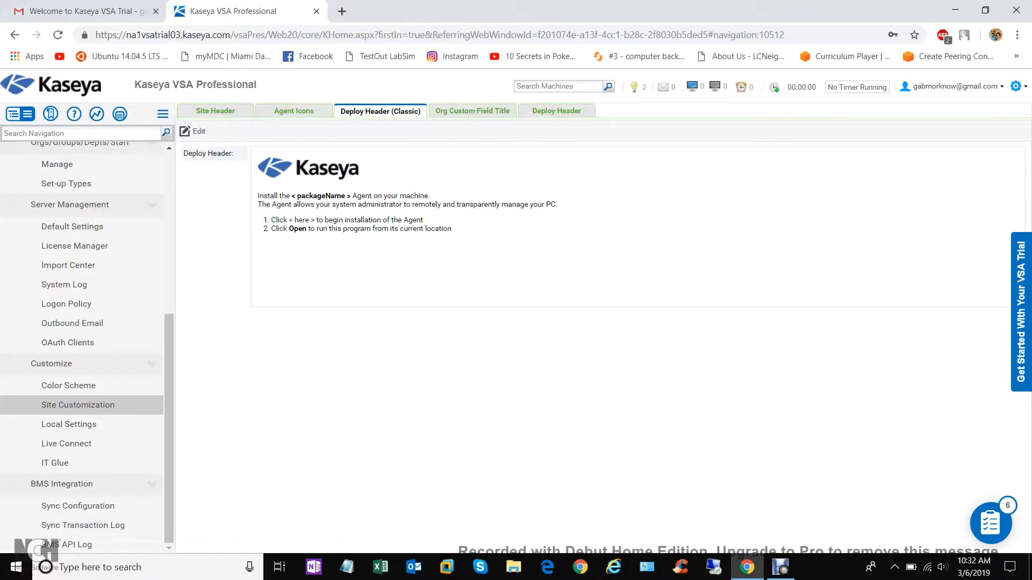
left_click(78, 506)
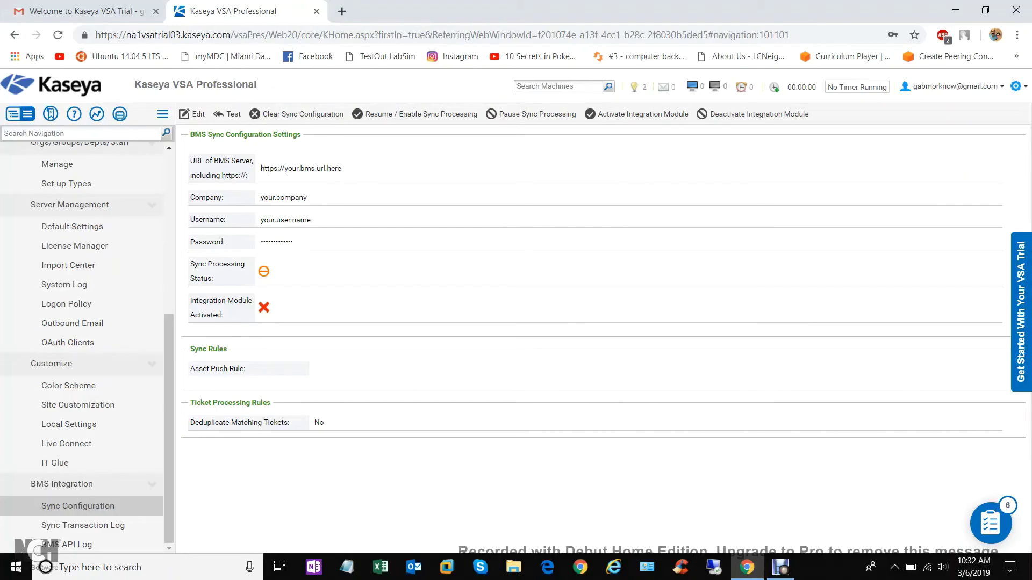
Visit Sync Transaction Log, OAuth Clients (cancelling Register Client), System Log and Import Center
left_click(83, 525)
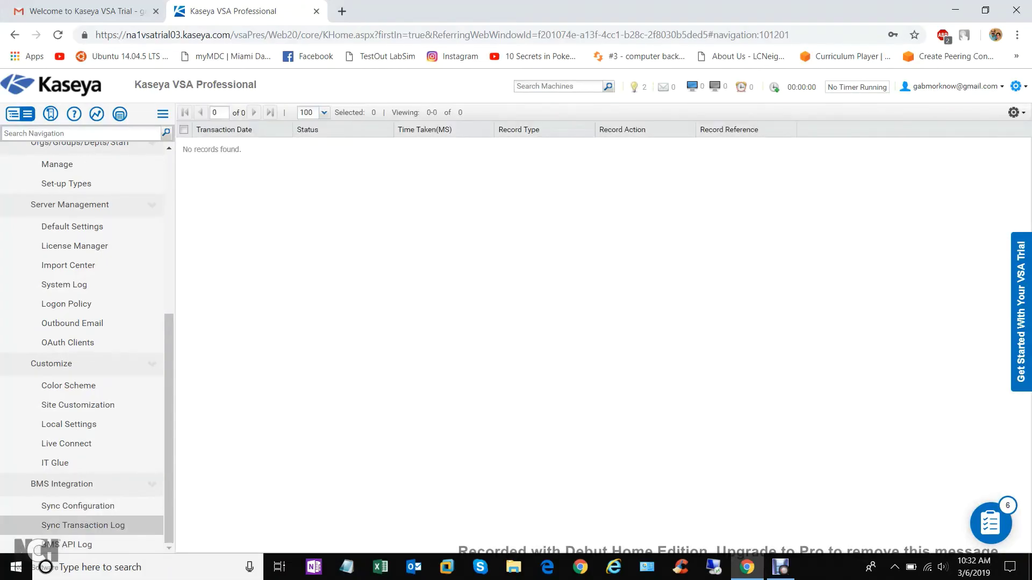
left_click(68, 343)
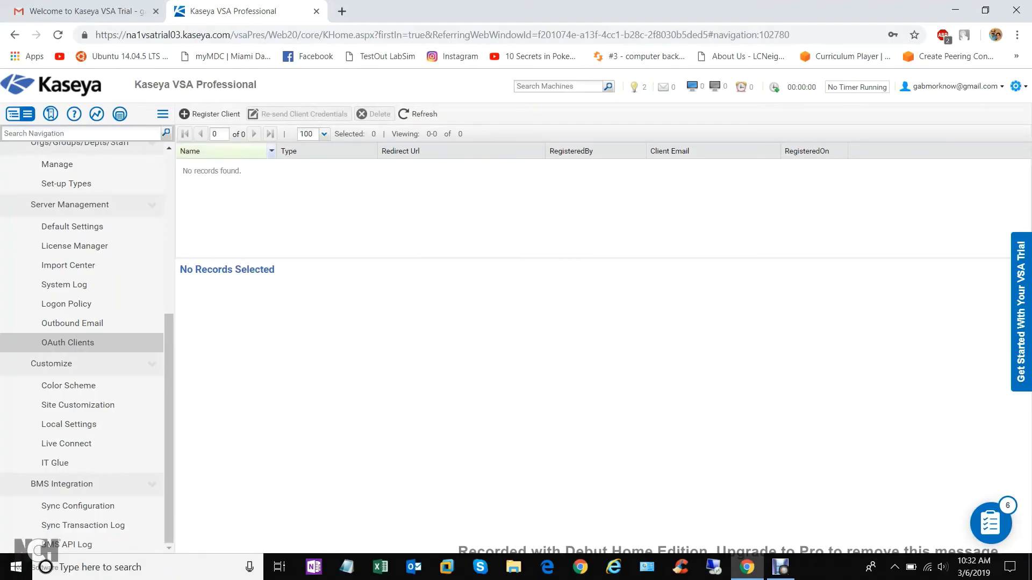
left_click(211, 114)
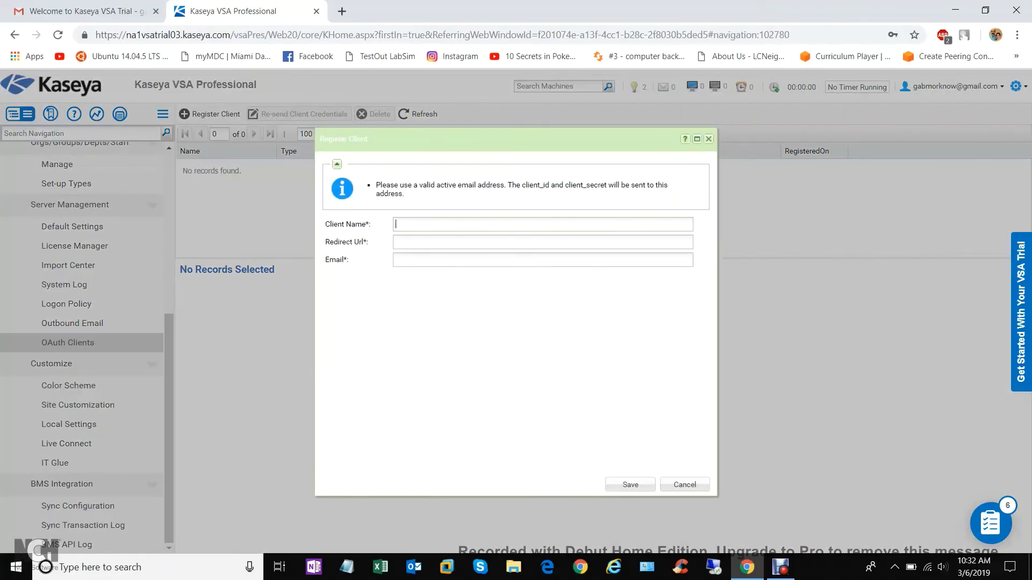
left_click(708, 139)
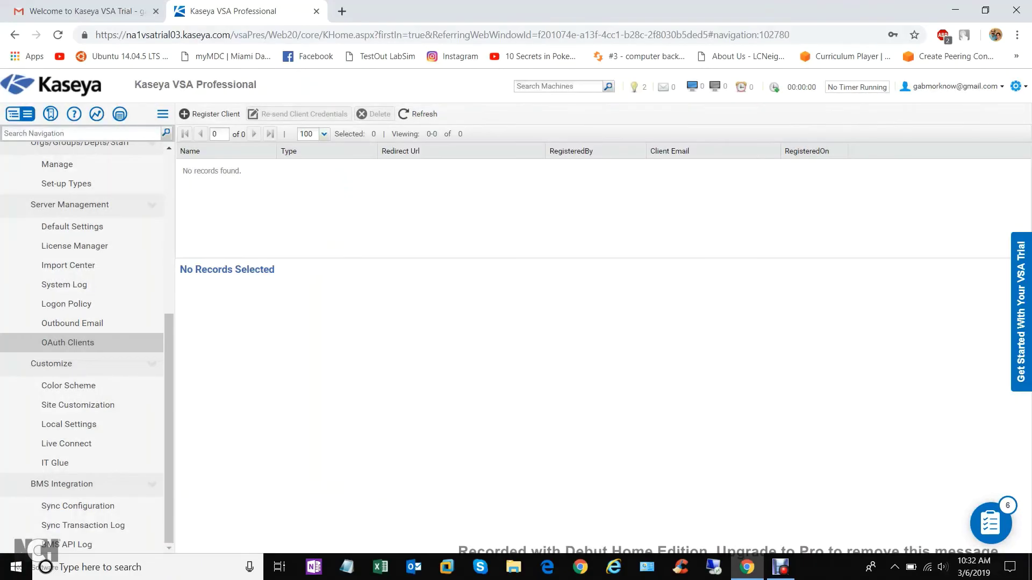
left_click(64, 284)
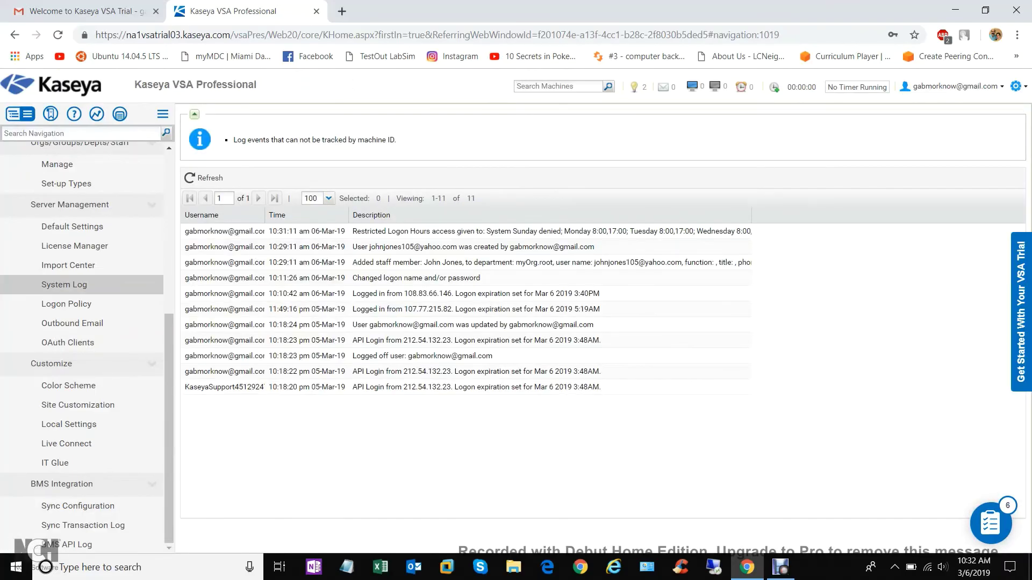
left_click(68, 265)
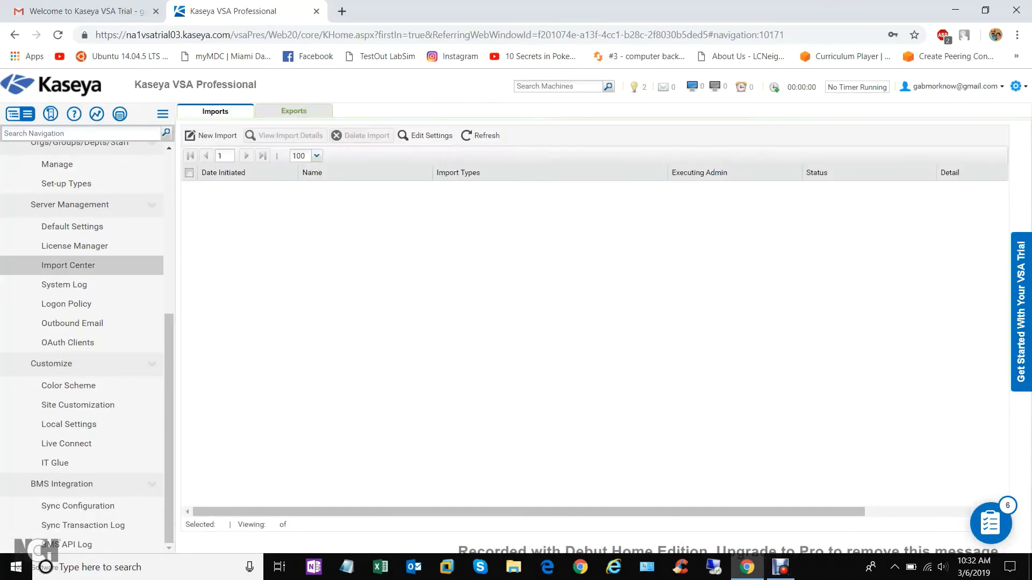
left_click(780, 567)
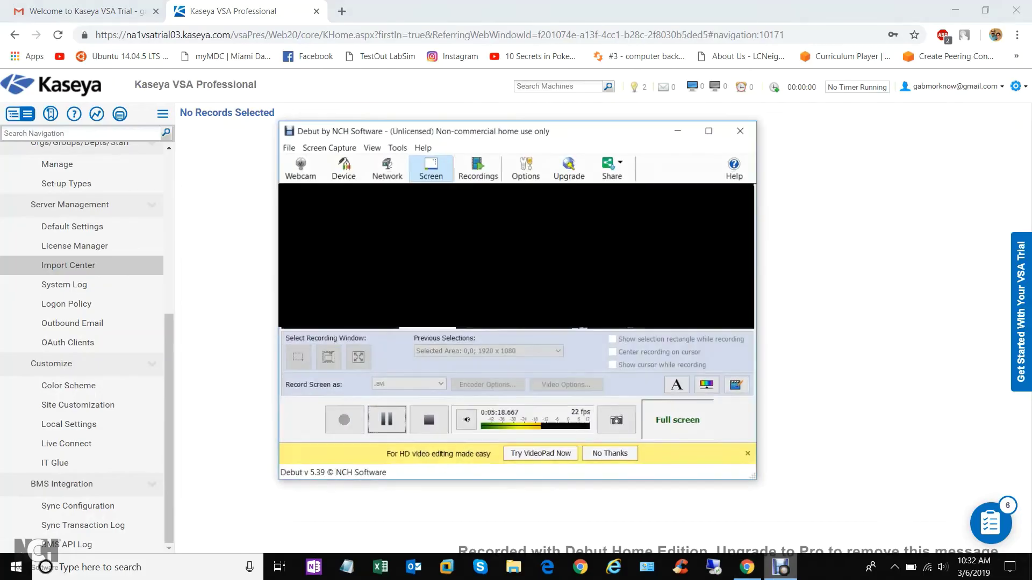